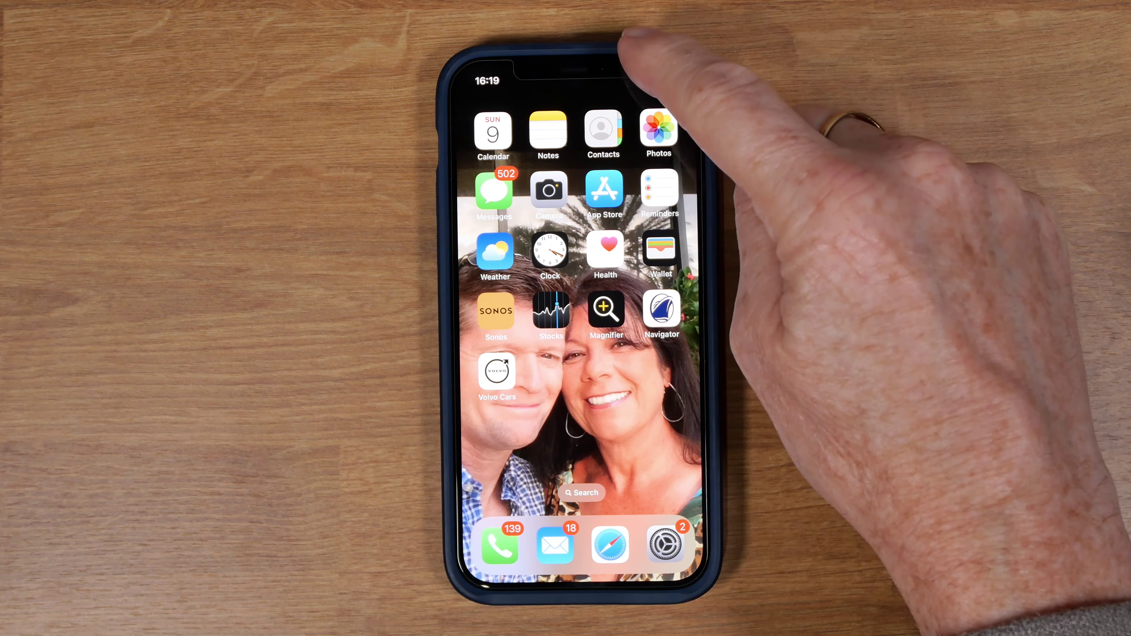
- Start an iOS screen recording, then open the Clock stopwatch and start it running
{"action": "left_click_drag", "start_coordinate": [644, 51], "coordinate": [668, 187]}
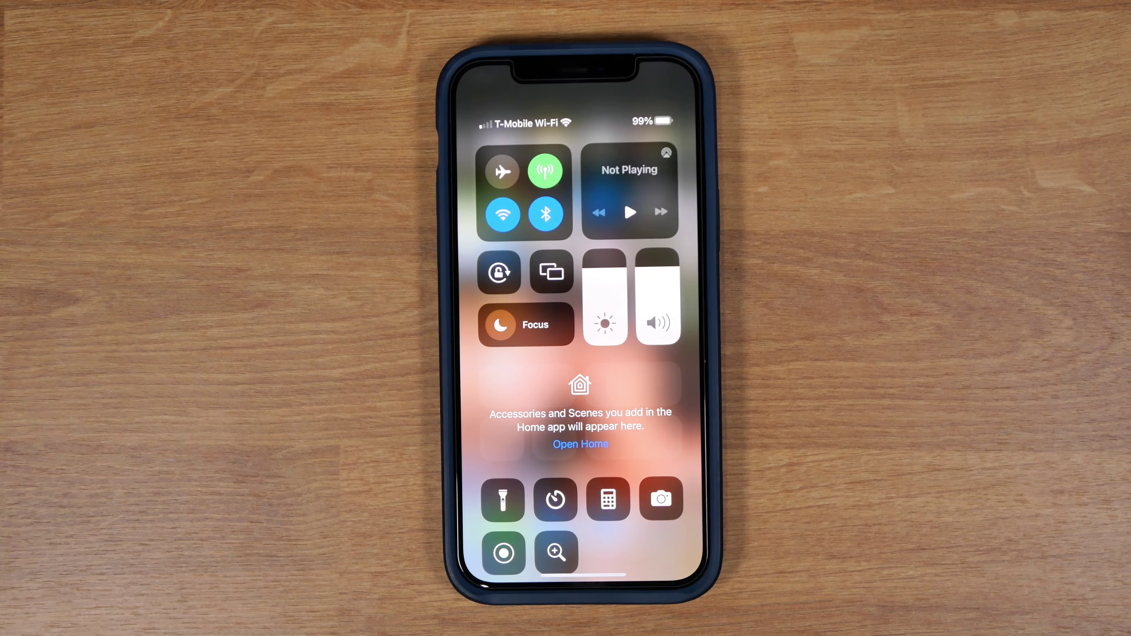
{"action": "left_click", "coordinate": [504, 552]}
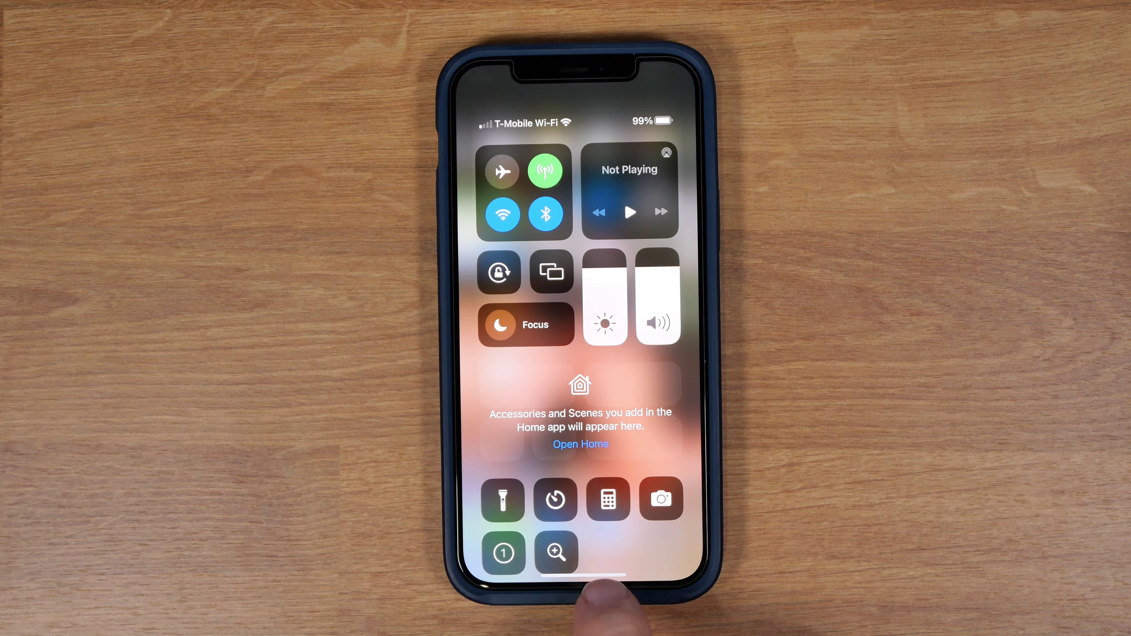
{"action": "left_click_drag", "start_coordinate": [619, 566], "coordinate": [650, 339]}
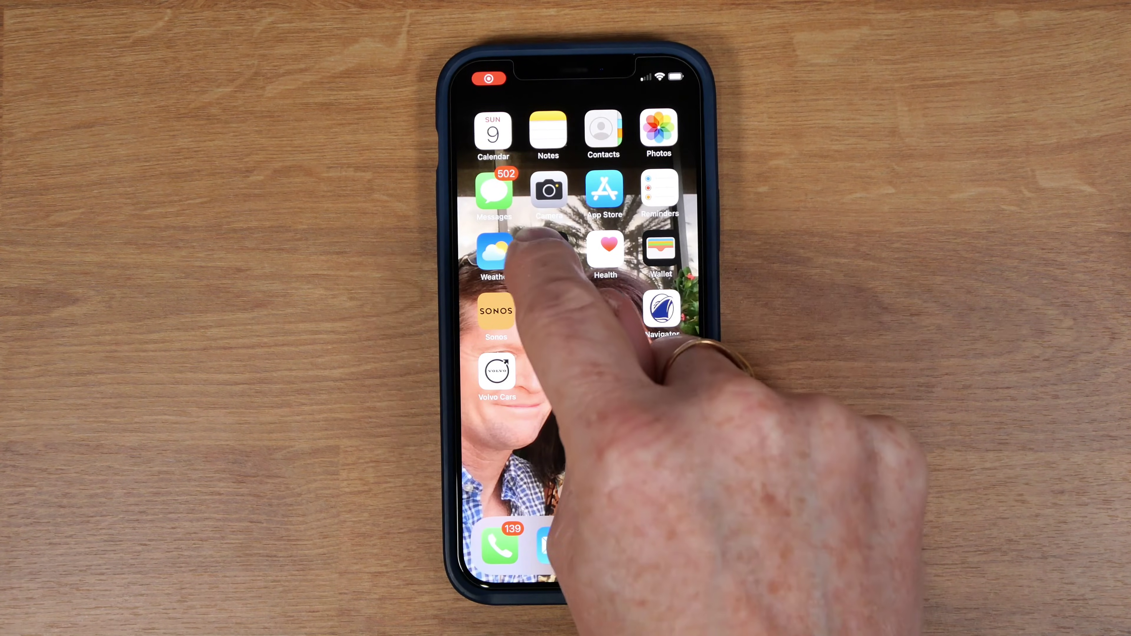
{"action": "left_click", "coordinate": [550, 252]}
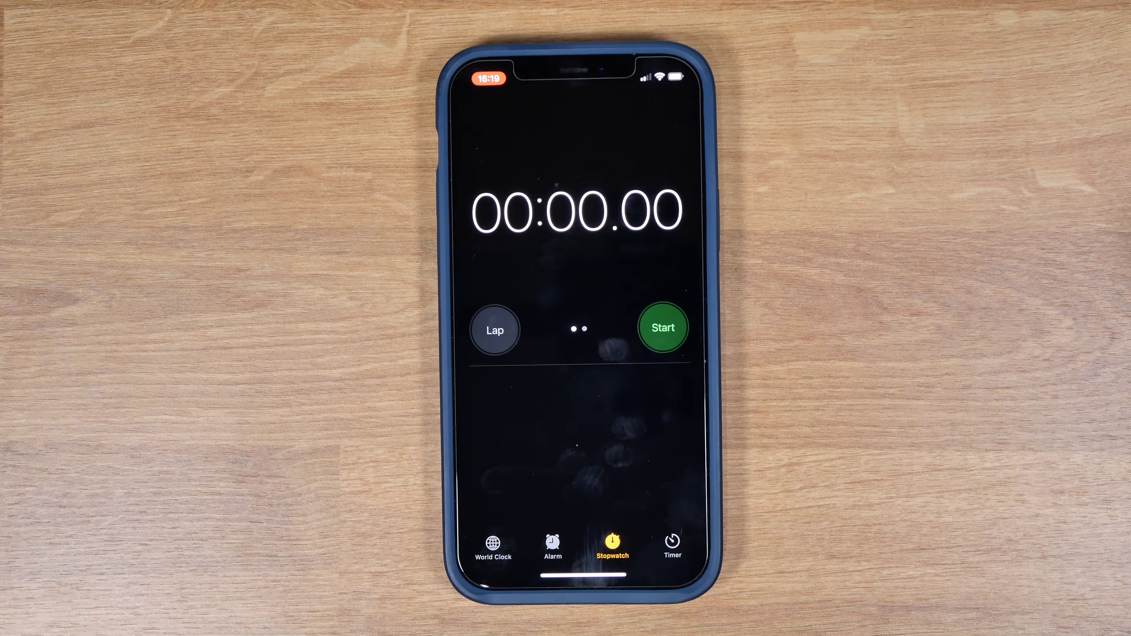
{"action": "left_click", "coordinate": [663, 328]}
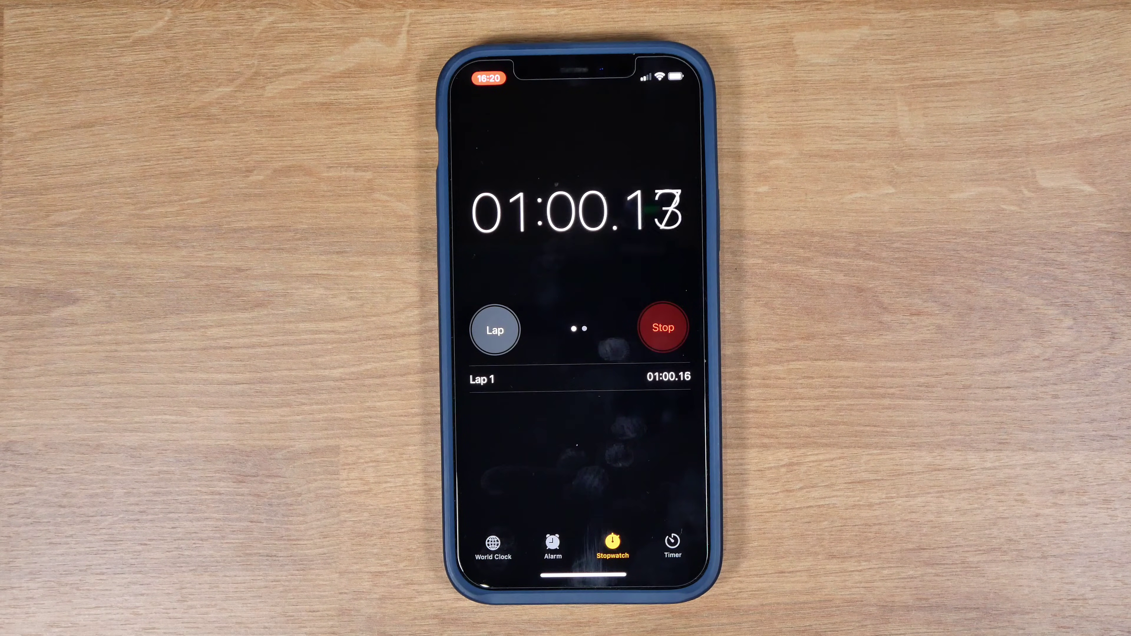
- Stop the stopwatch at 01:02.17 and end the screen recording
{"action": "left_click", "coordinate": [664, 328]}
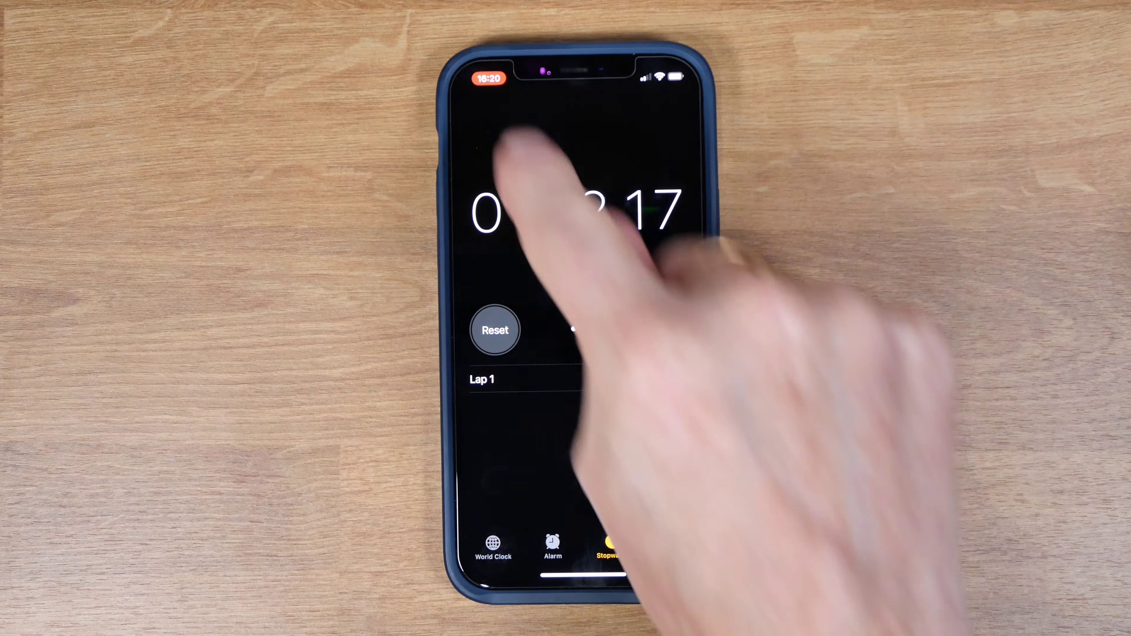
{"action": "left_click", "coordinate": [488, 78]}
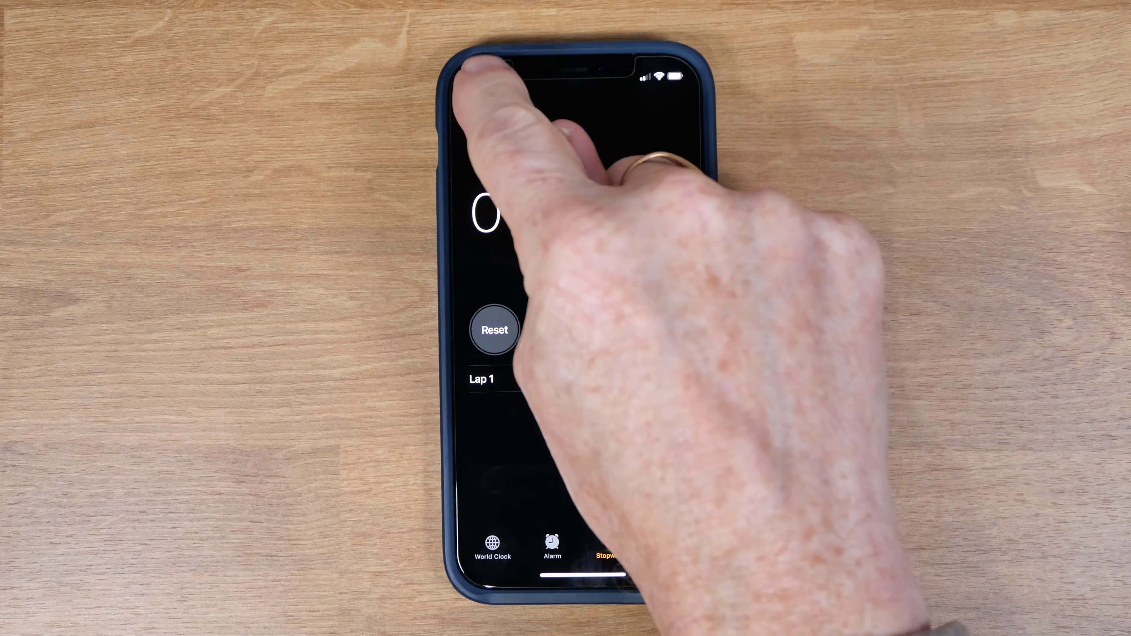
{"action": "left_click", "coordinate": [617, 349]}
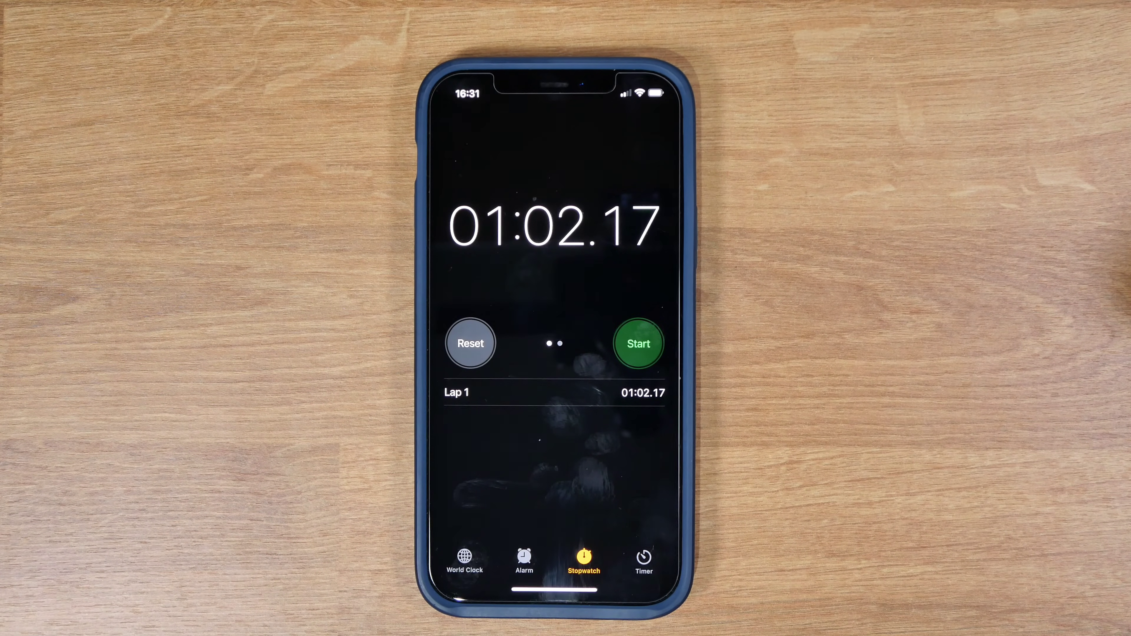
- In Photos, crop the stopwatch recording's top and bottom down to the timer digits
{"action": "left_click_drag", "start_coordinate": [554, 589], "coordinate": [593, 356]}
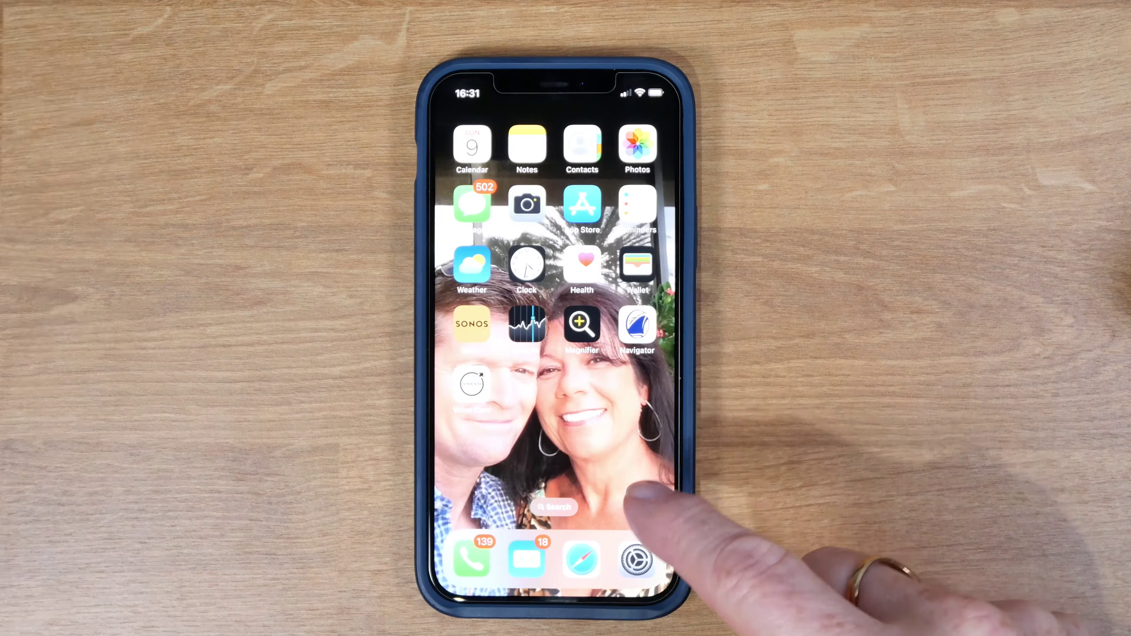
{"action": "left_click", "coordinate": [637, 144]}
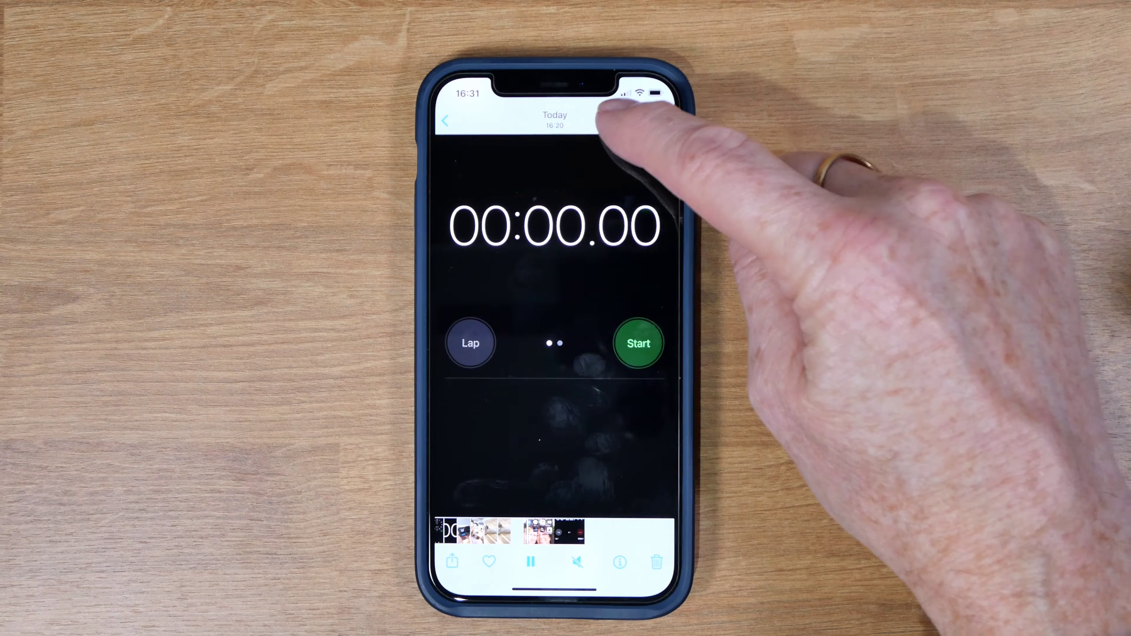
{"action": "left_click", "coordinate": [650, 117]}
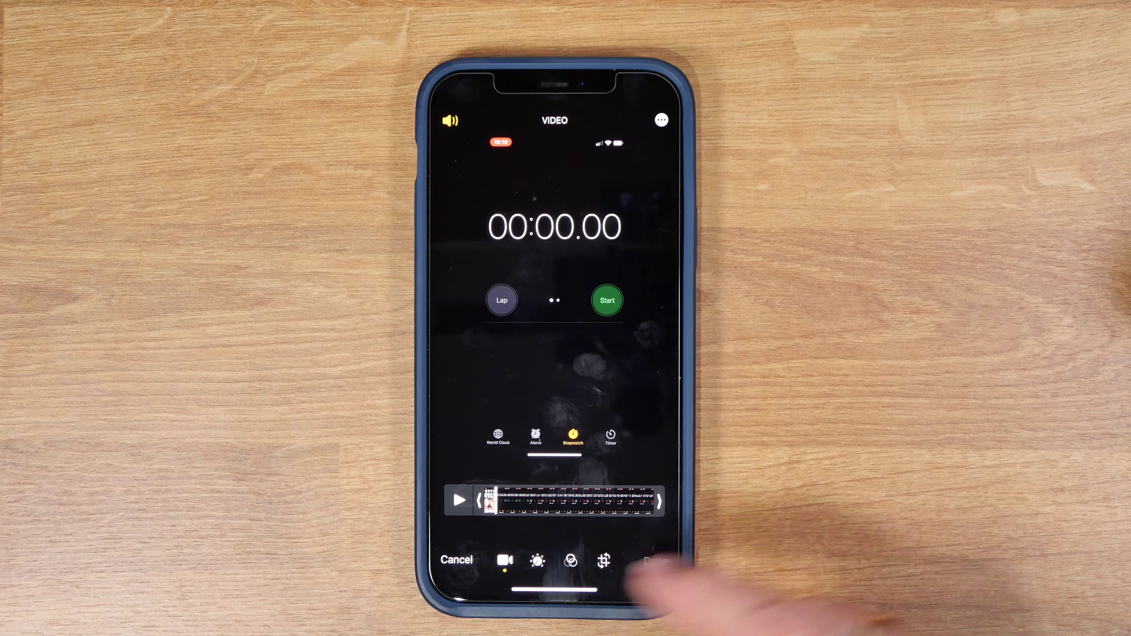
{"action": "left_click", "coordinate": [604, 561]}
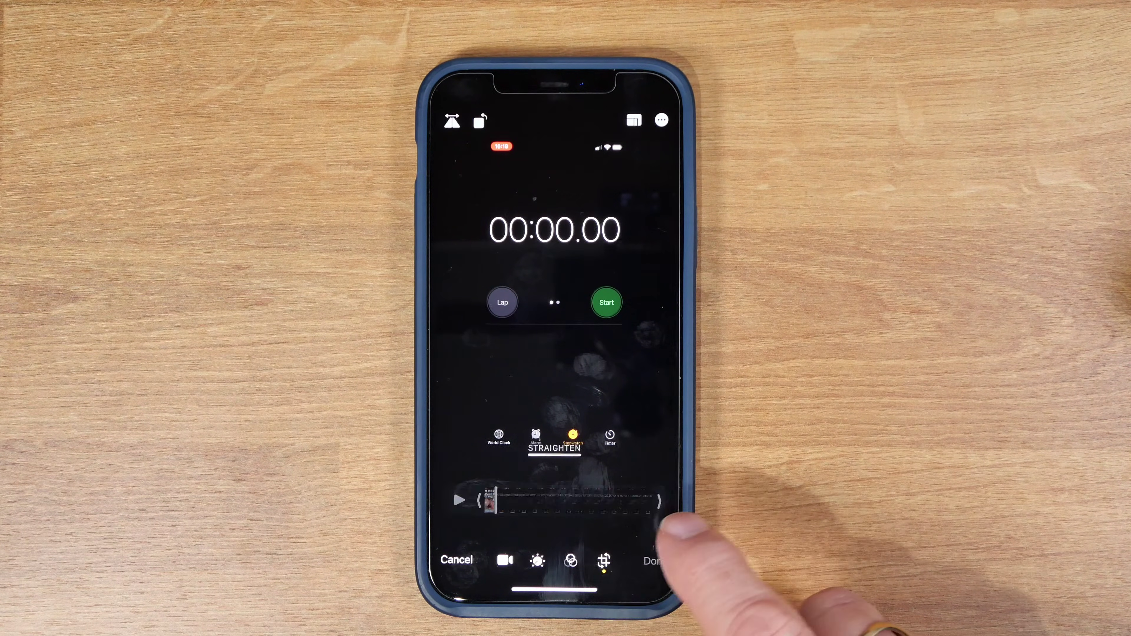
{"action": "left_click_drag", "start_coordinate": [555, 464], "coordinate": [546, 262]}
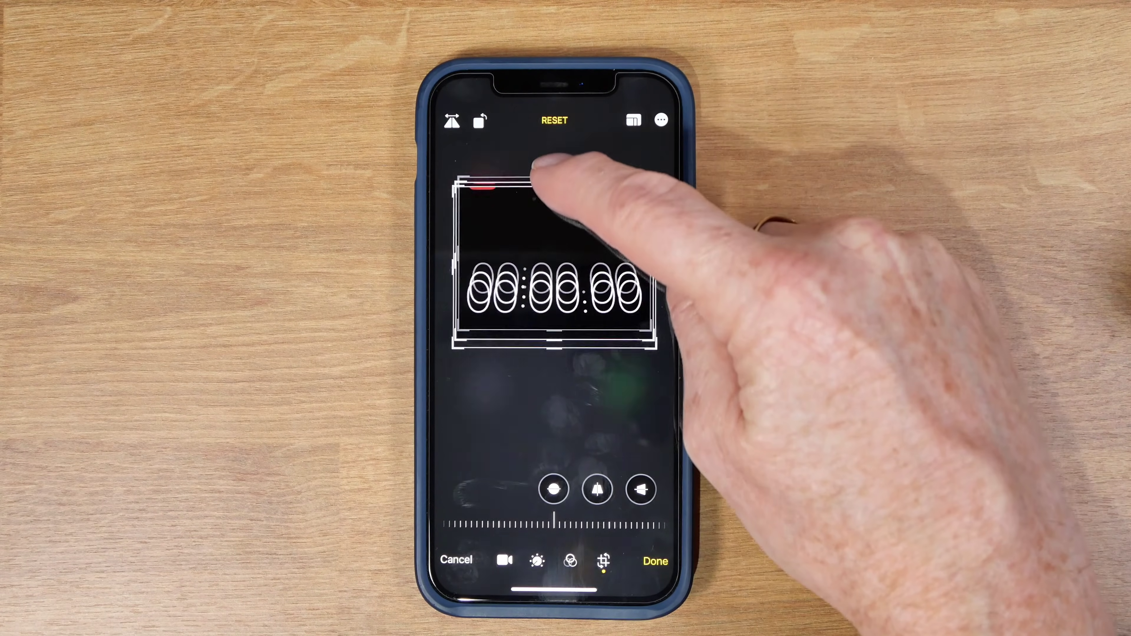
{"action": "left_click_drag", "start_coordinate": [541, 213], "coordinate": [543, 316]}
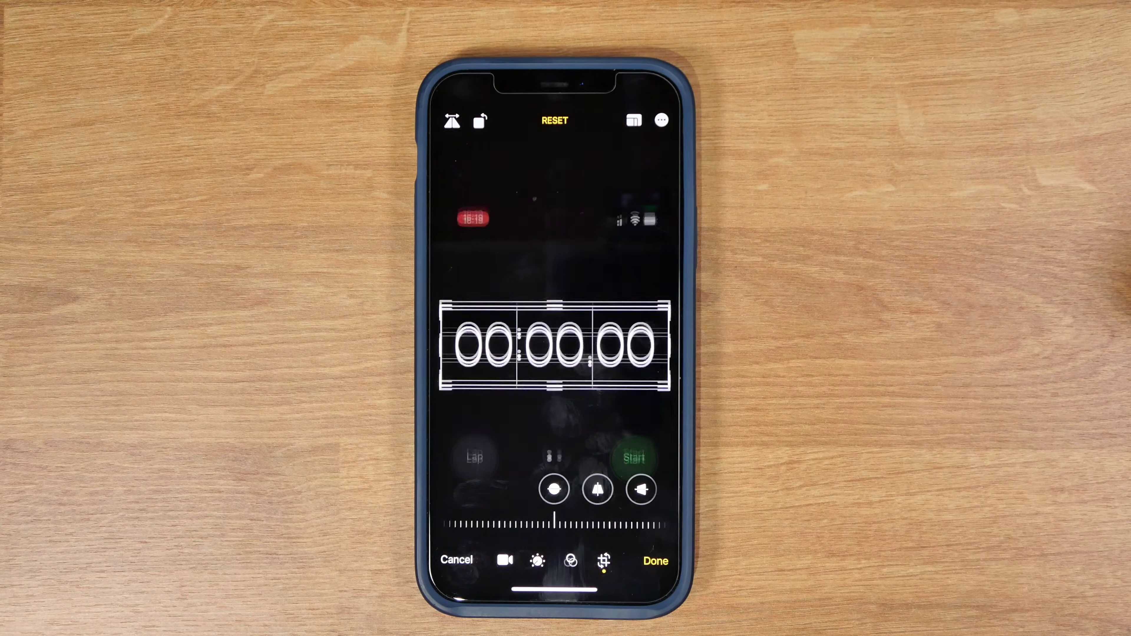
{"action": "left_click", "coordinate": [656, 561]}
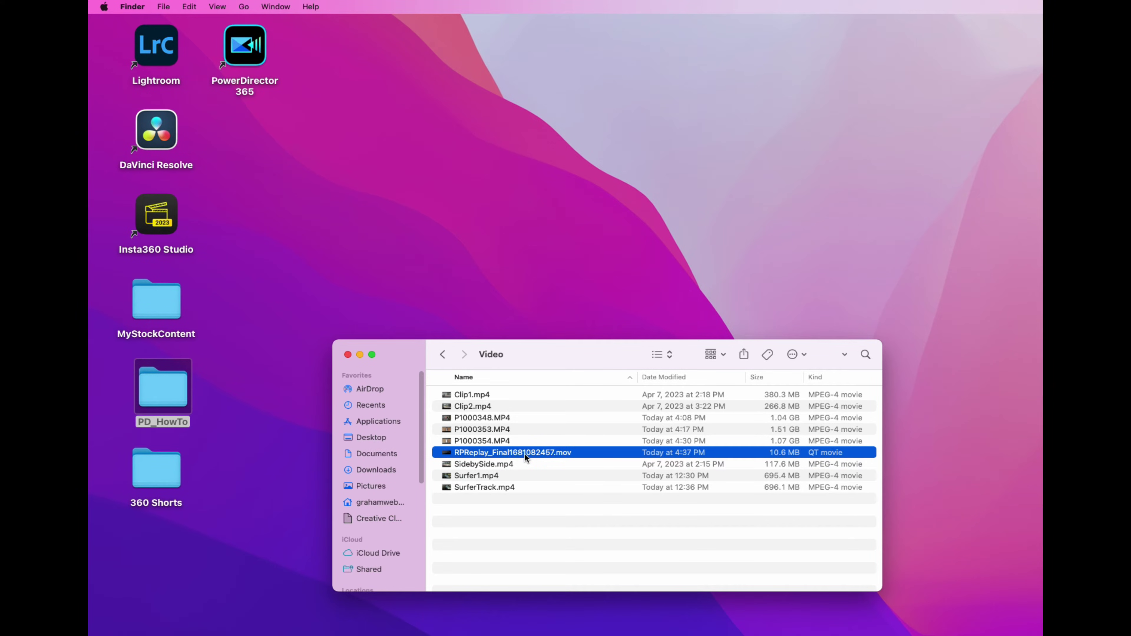
- Open RPReplay_Final1681082457.mov in QuickTime and drag the trim start to about 00:14.02
{"action": "double_click", "coordinate": [524, 453]}
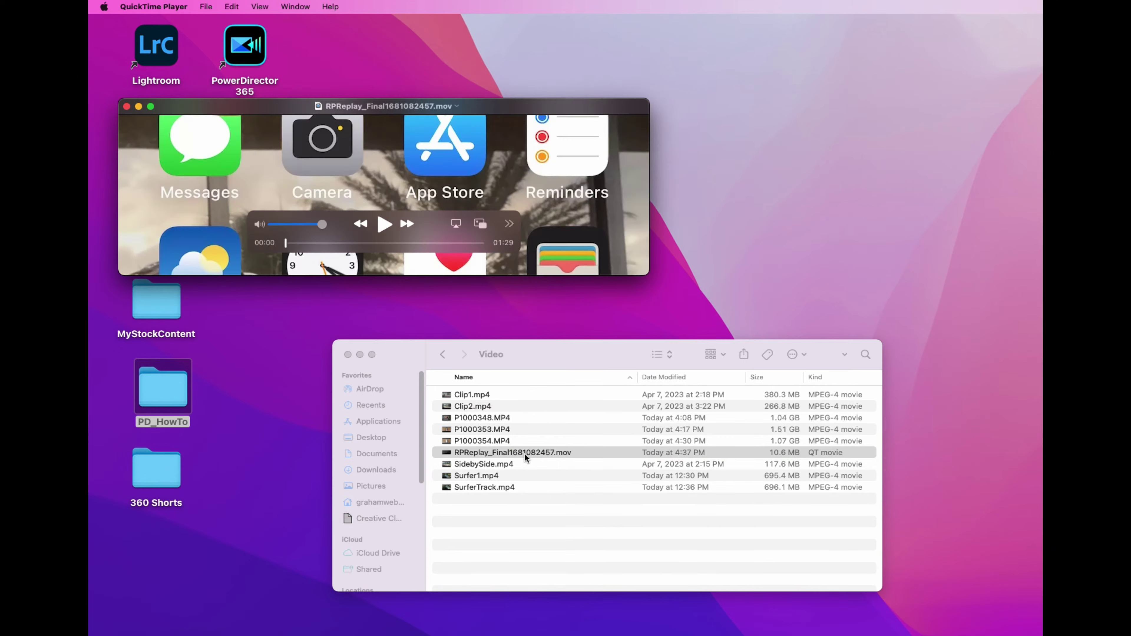
{"action": "left_click_drag", "start_coordinate": [523, 120], "coordinate": [688, 125]}
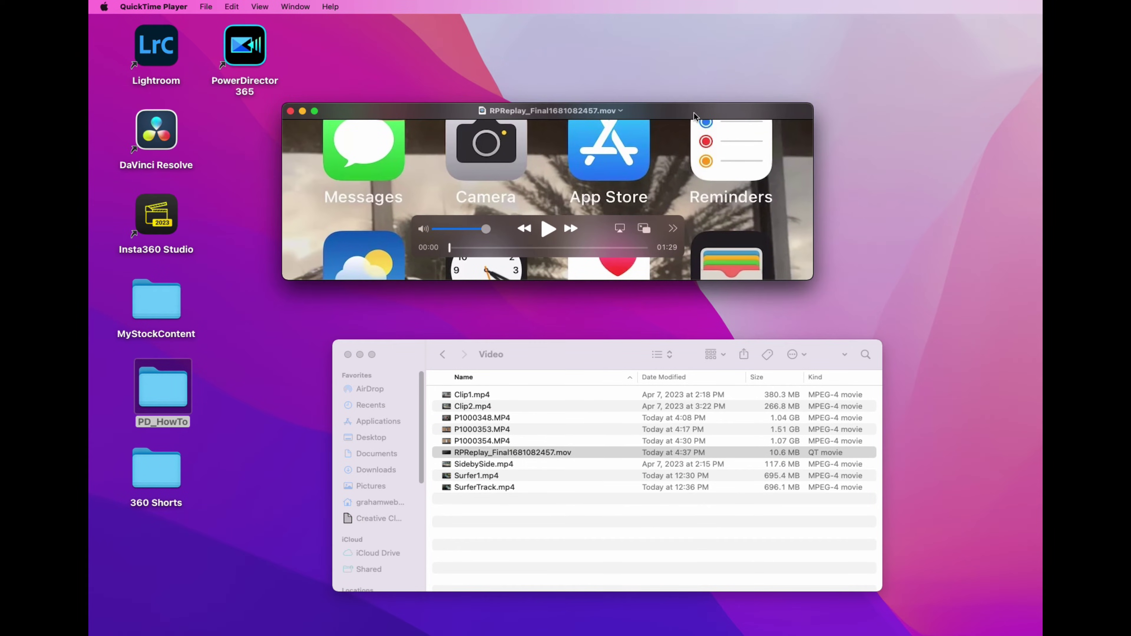
{"action": "left_click", "coordinate": [232, 7]}
{"action": "left_click", "coordinate": [247, 263]}
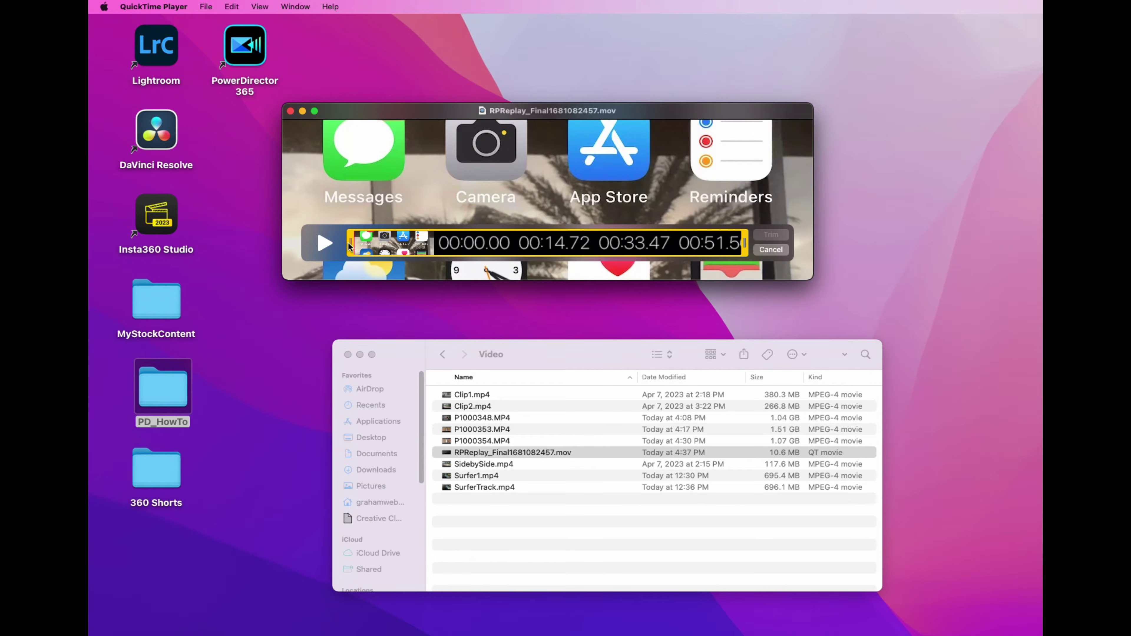
{"action": "left_click_drag", "start_coordinate": [348, 243], "coordinate": [399, 242]}
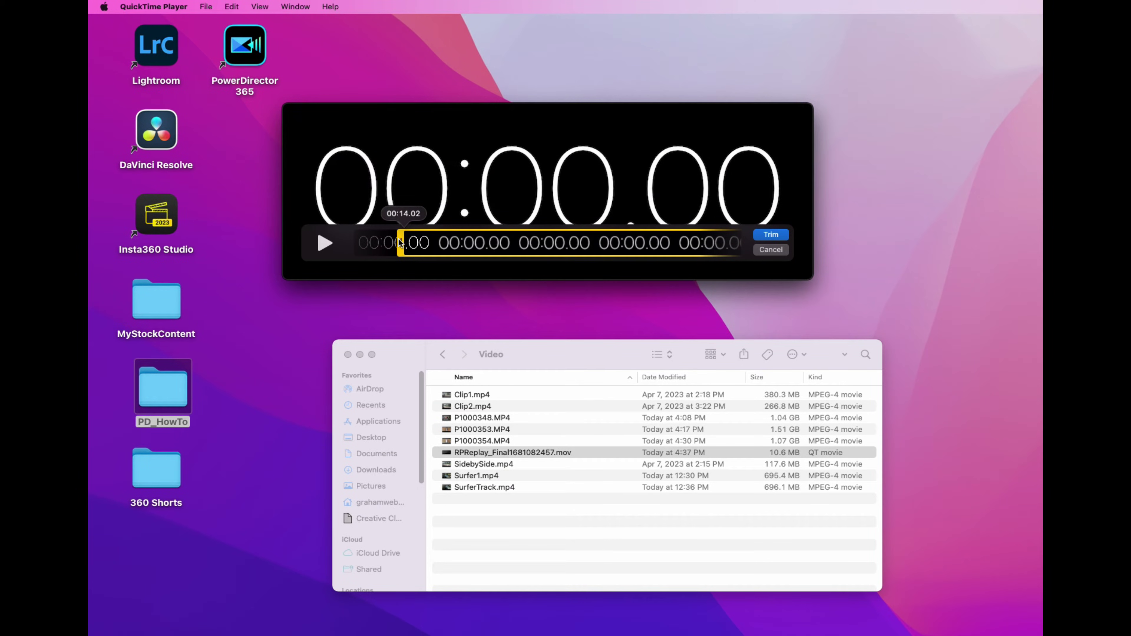
- Apply the 00:14 trim and save the clip as Stopwatch_1min.mov in the Video folder
{"action": "left_click_drag", "start_coordinate": [400, 242], "coordinate": [400, 242]}
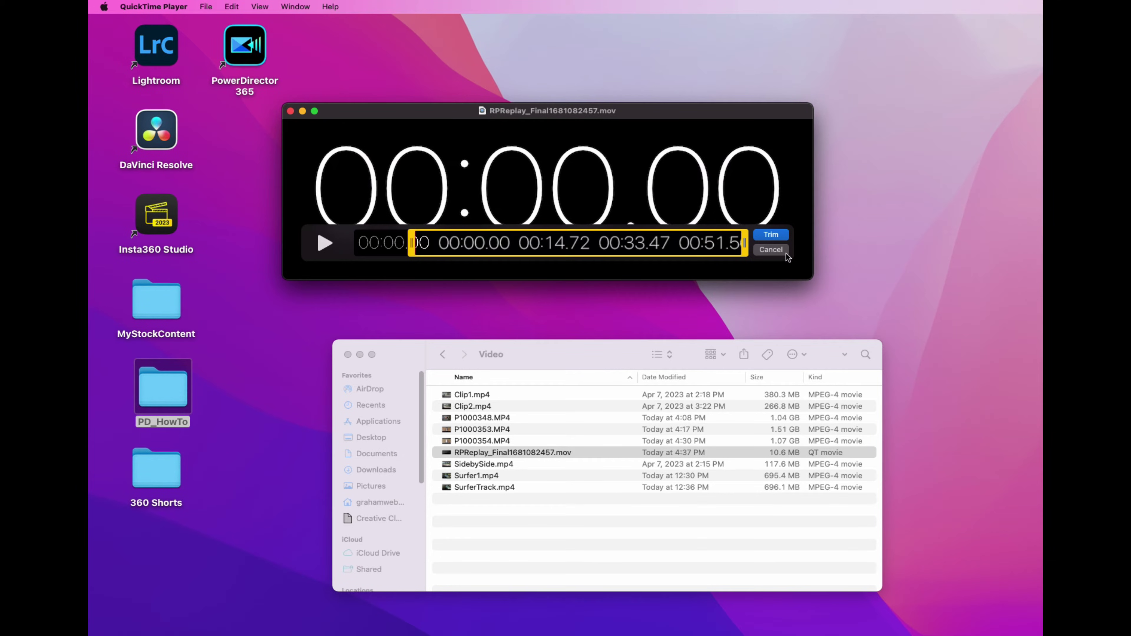
{"action": "left_click", "coordinate": [771, 235]}
{"action": "key", "text": "super+w"}
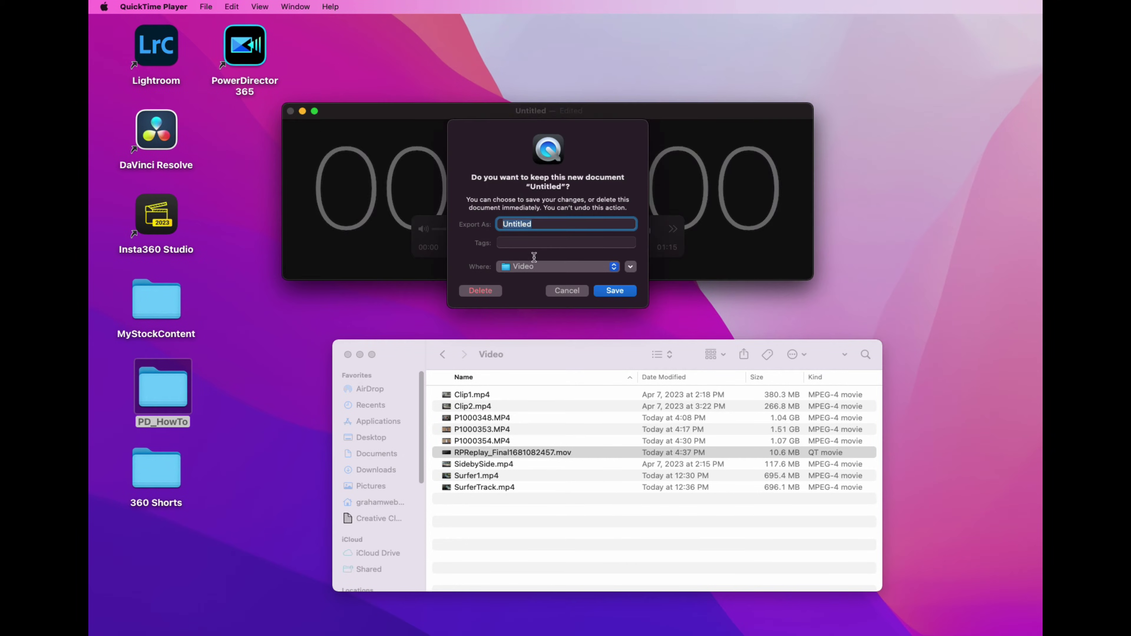
{"action": "type", "text": "S"}
{"action": "type", "text": "min"}
{"action": "left_click", "coordinate": [615, 290]}
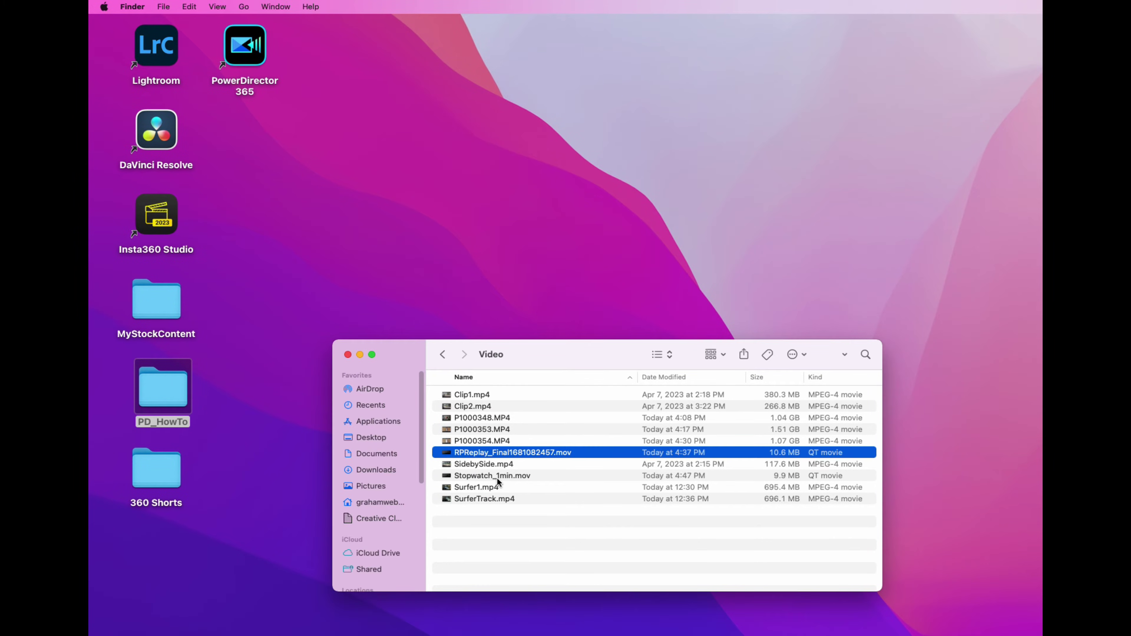
{"action": "left_click", "coordinate": [498, 476]}
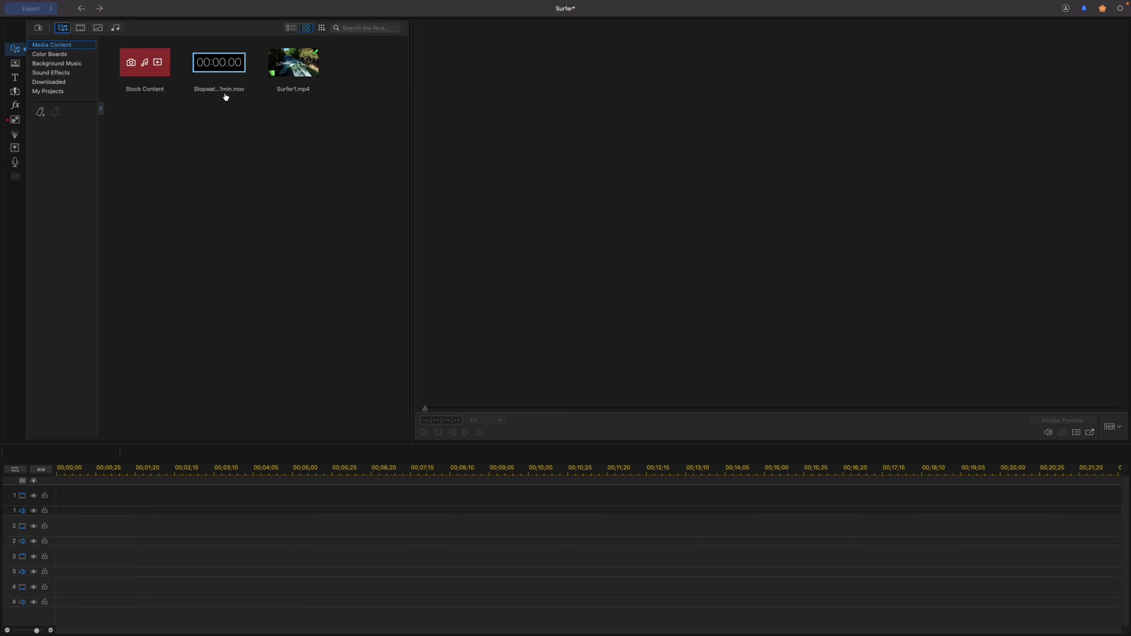
- Preview the two clips, then put Surfer1.mp4 on video track 1 starting at 00;00;00
{"action": "double_click", "coordinate": [289, 67]}
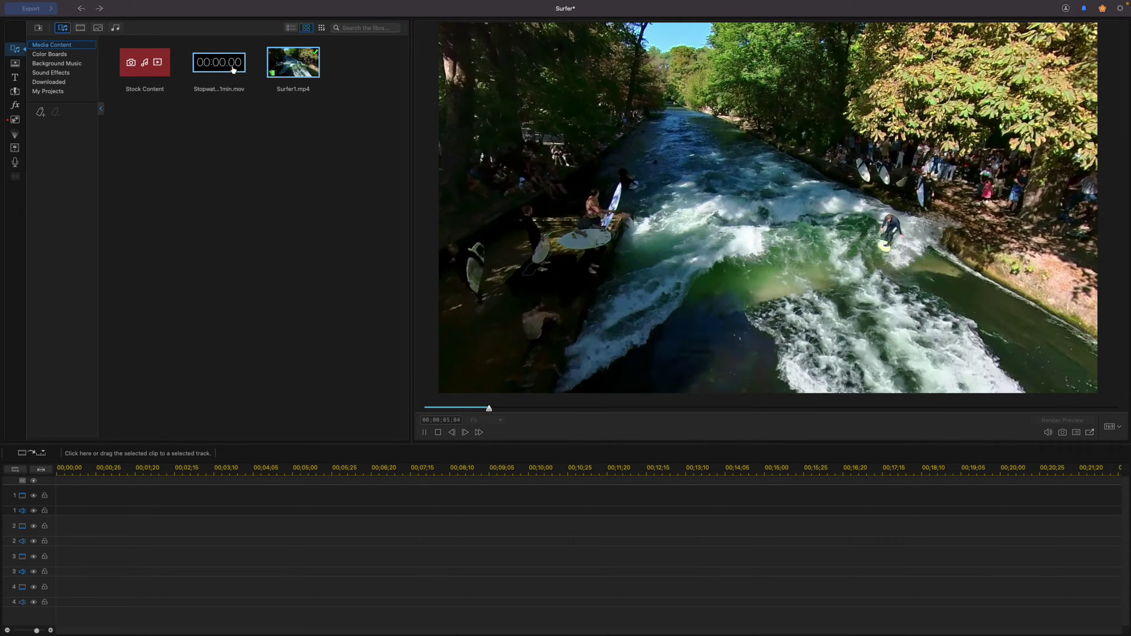
{"action": "left_click", "coordinate": [233, 69]}
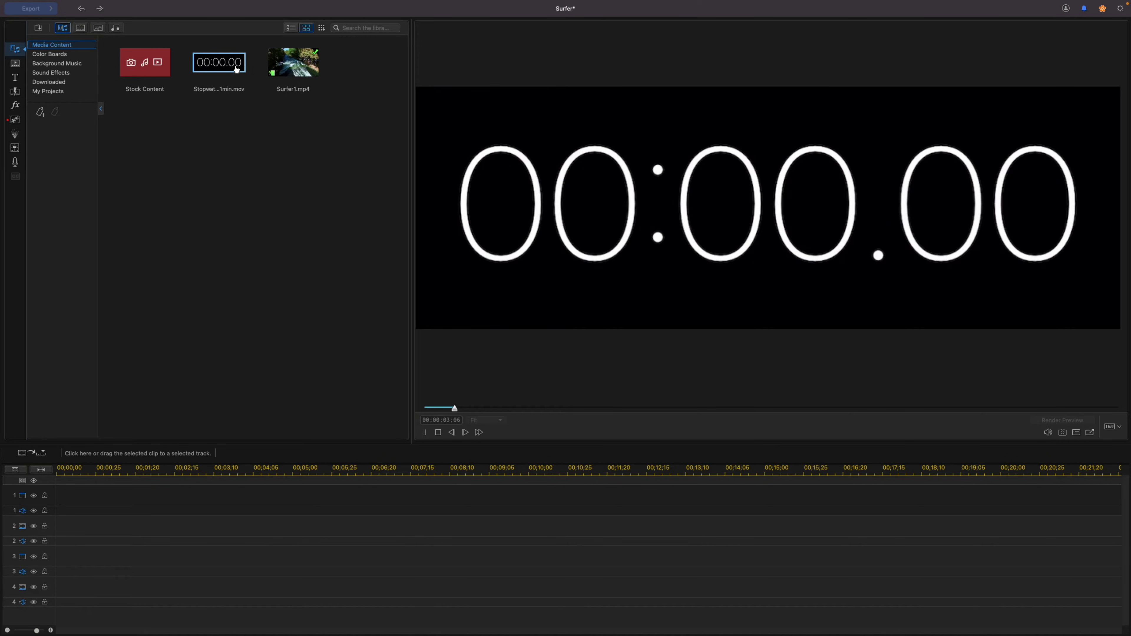
{"action": "left_click", "coordinate": [291, 70]}
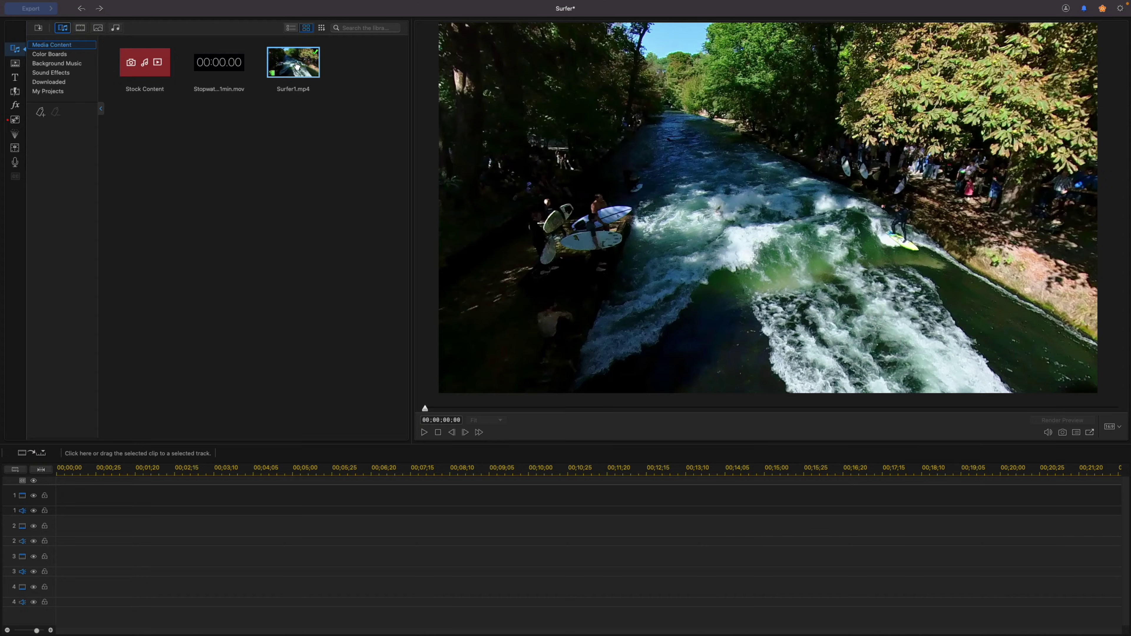
{"action": "left_click_drag", "start_coordinate": [297, 65], "coordinate": [58, 508]}
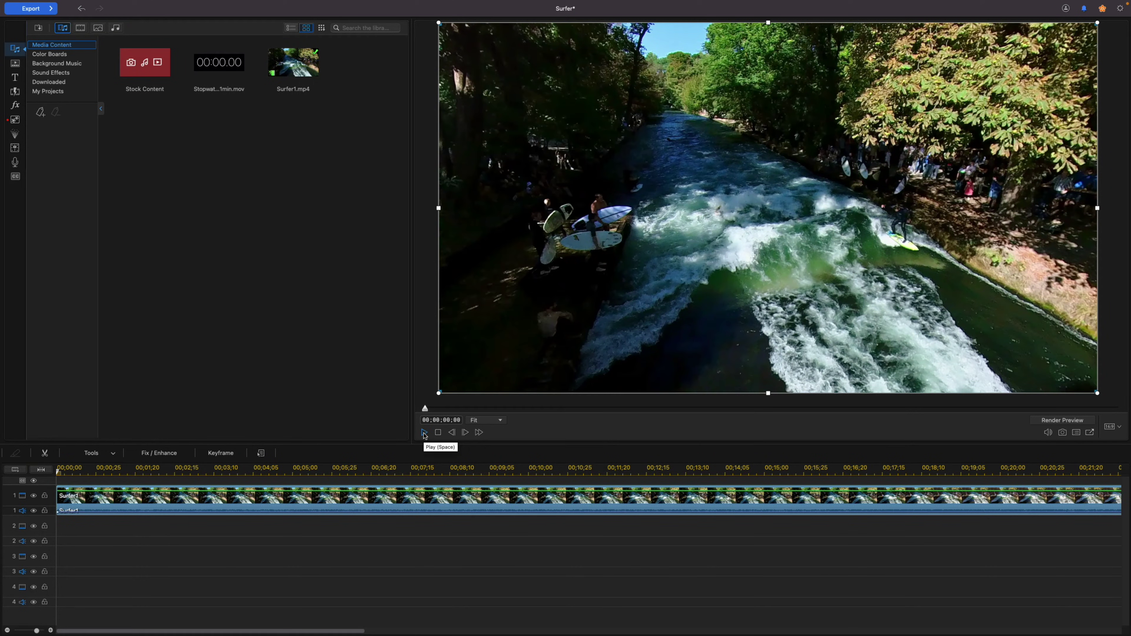
- Park the playhead near 00;00;10;02 where riding starts and drop Stopwatch_1min on track 2
{"action": "left_click", "coordinate": [424, 432]}
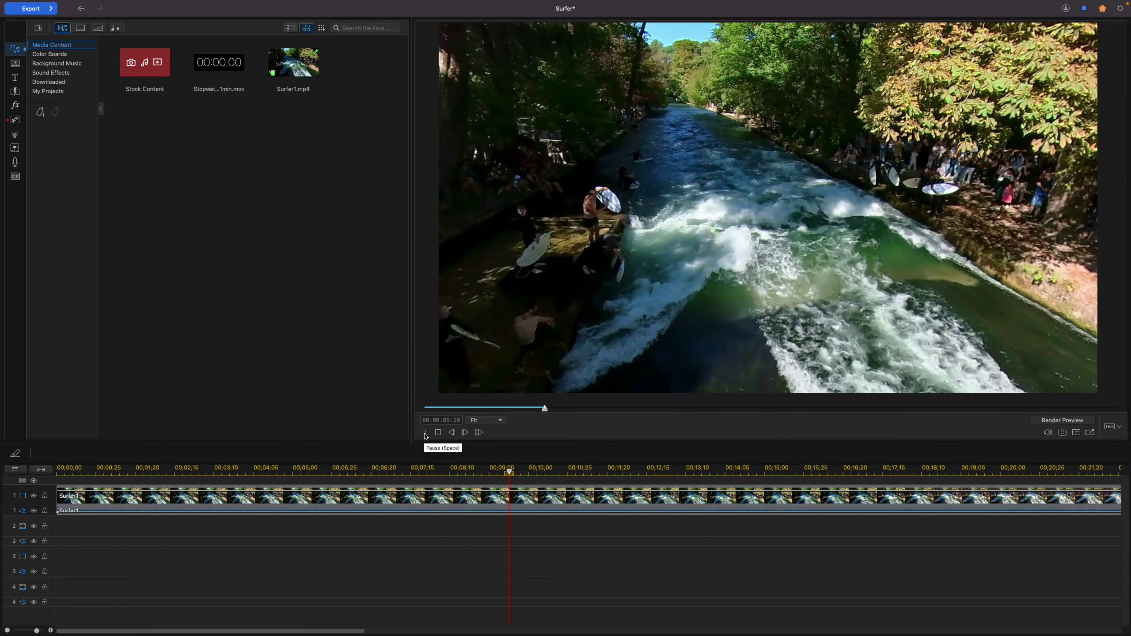
{"action": "left_click", "coordinate": [425, 433]}
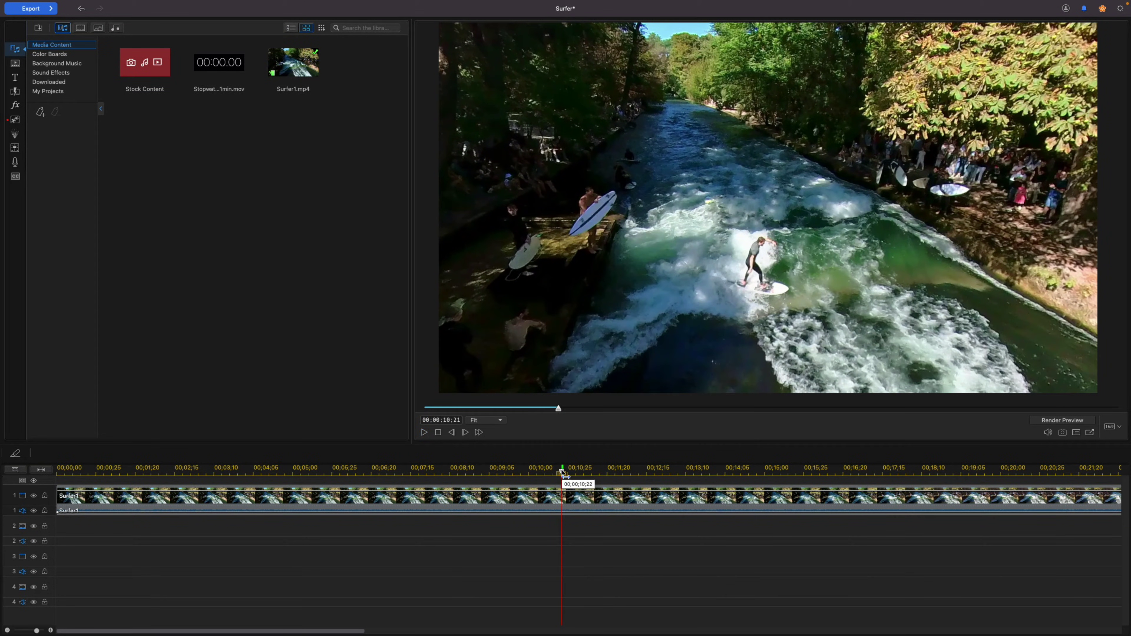
{"action": "left_click_drag", "start_coordinate": [565, 475], "coordinate": [535, 475]}
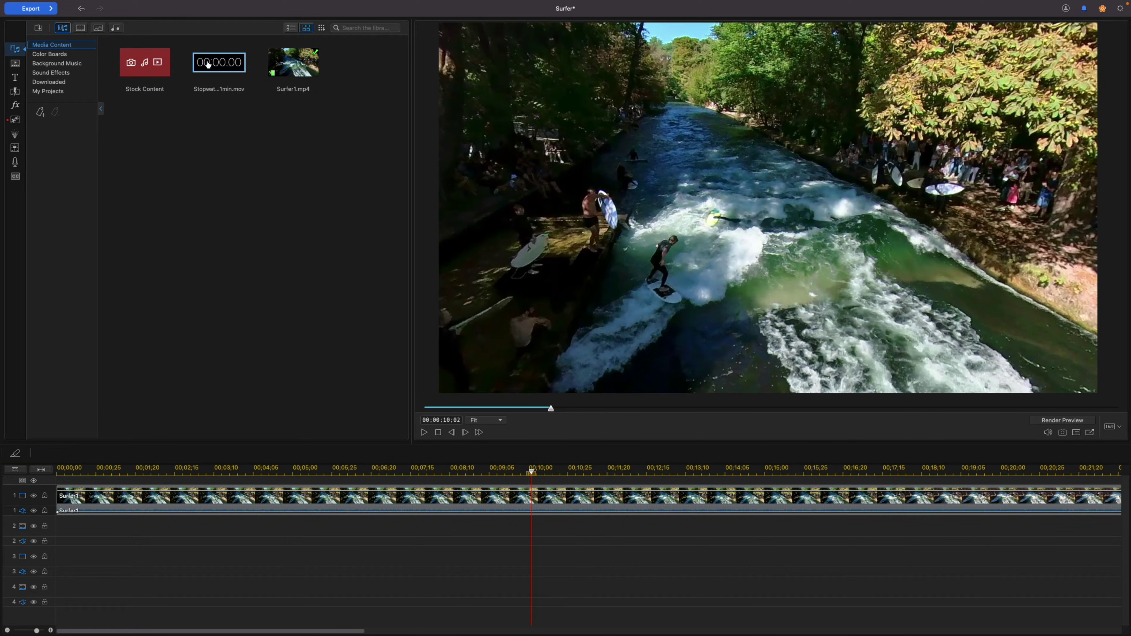
{"action": "left_click_drag", "start_coordinate": [208, 64], "coordinate": [58, 536]}
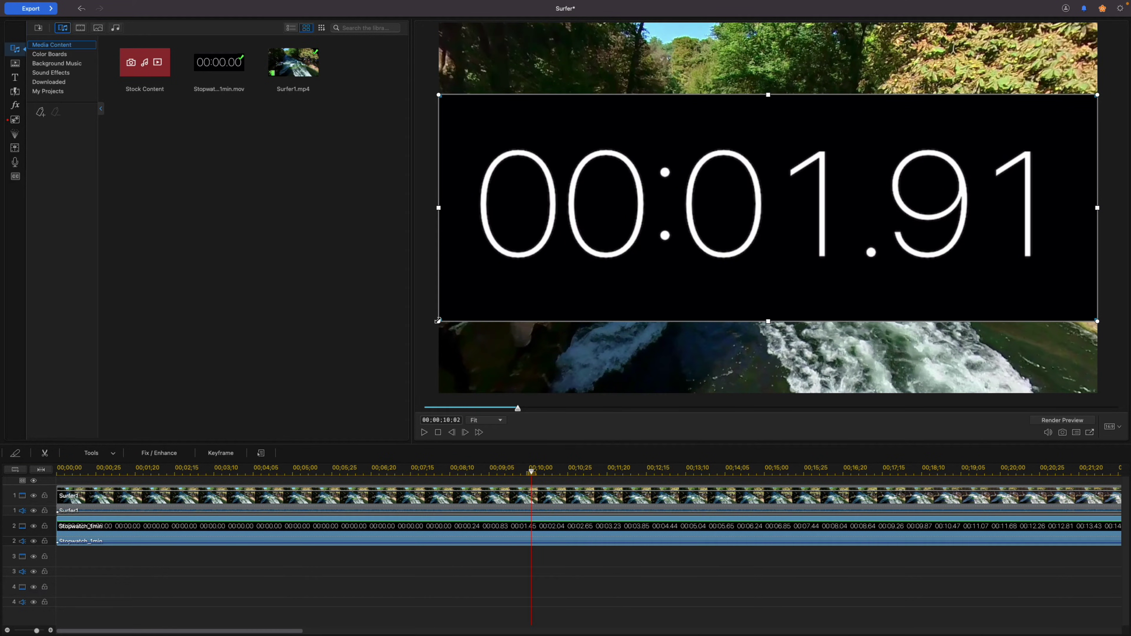
- Shrink the stopwatch overlay to 0.352 width and move it to the frame's top centre
{"action": "left_click_drag", "start_coordinate": [438, 320], "coordinate": [871, 70]}
{"action": "left_click_drag", "start_coordinate": [985, 132], "coordinate": [775, 74]}
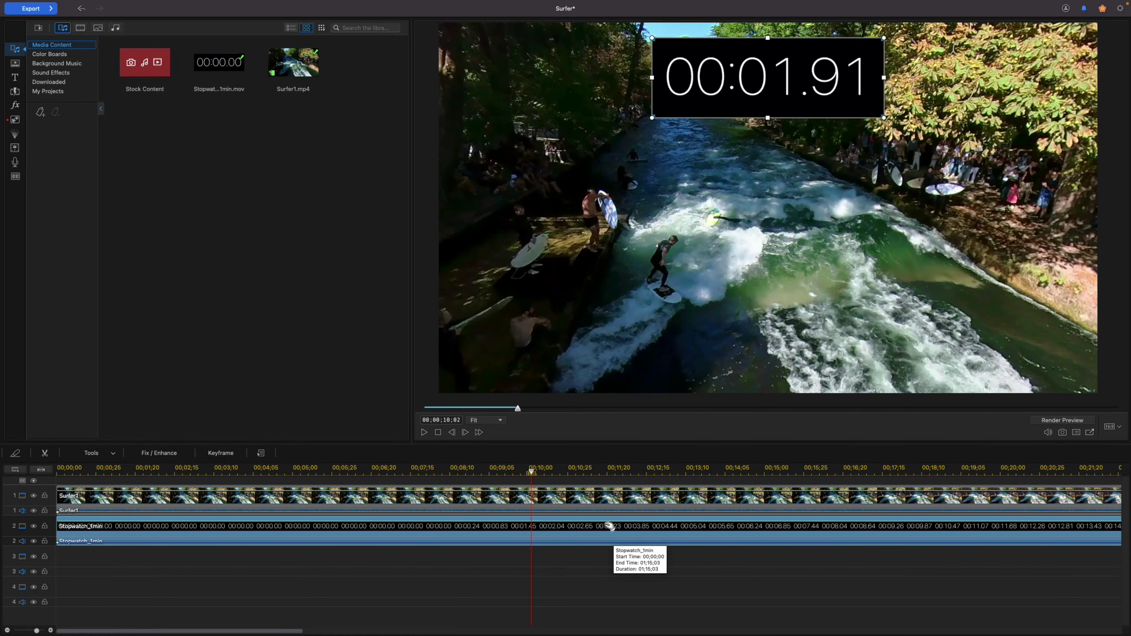
{"action": "double_click", "coordinate": [609, 526]}
- Enable a size-1 border on the stopwatch overlay in PiP Designer and apply it
{"action": "scroll", "coordinate": [470, 464], "scroll_direction": "down", "scroll_amount": 4}
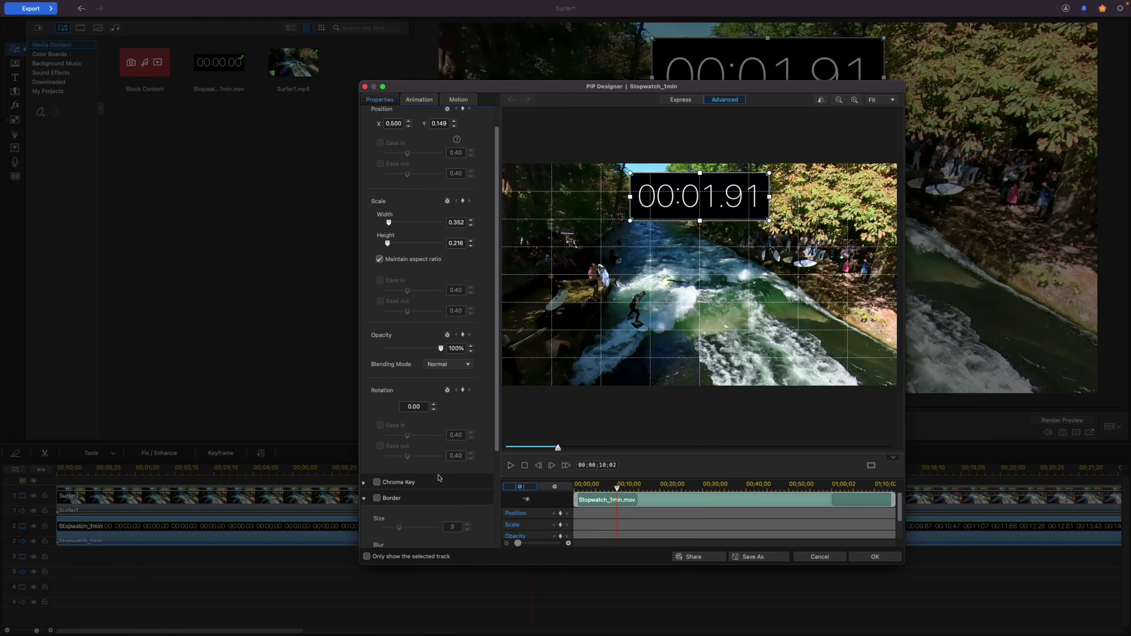
{"action": "left_click", "coordinate": [377, 480]}
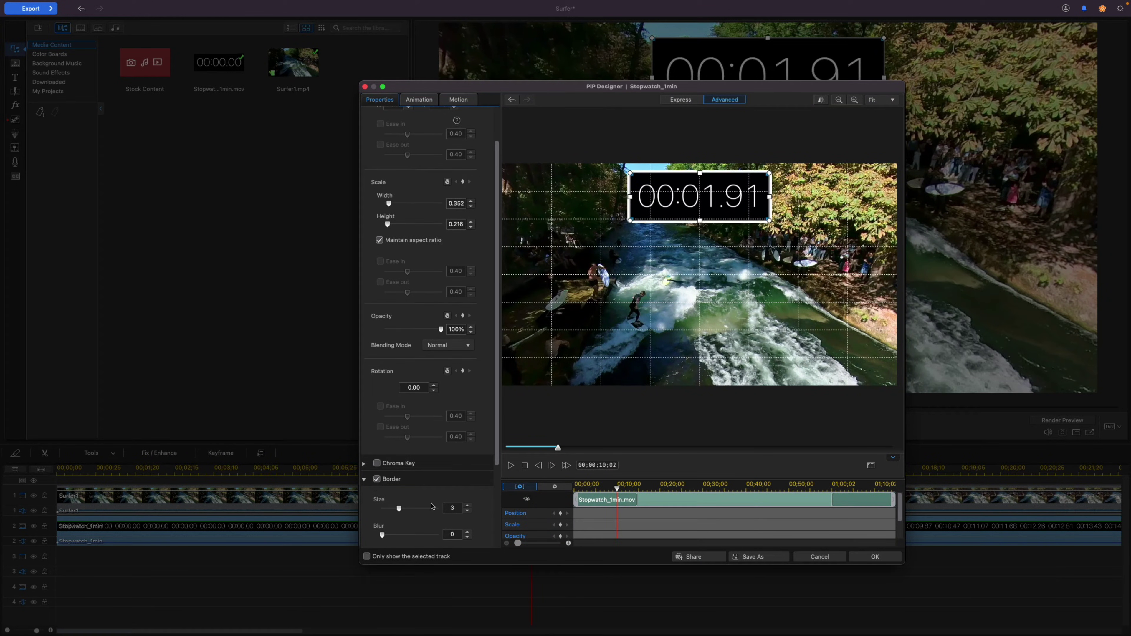
{"action": "left_click", "coordinate": [468, 512]}
{"action": "left_click", "coordinate": [468, 512]}
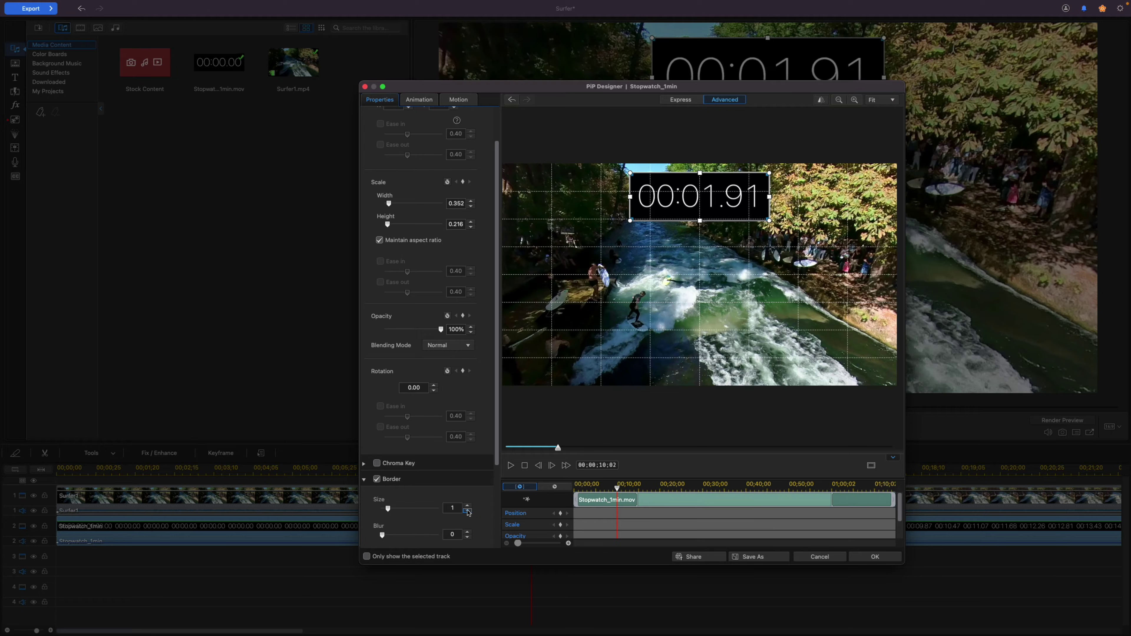
{"action": "left_click", "coordinate": [860, 561]}
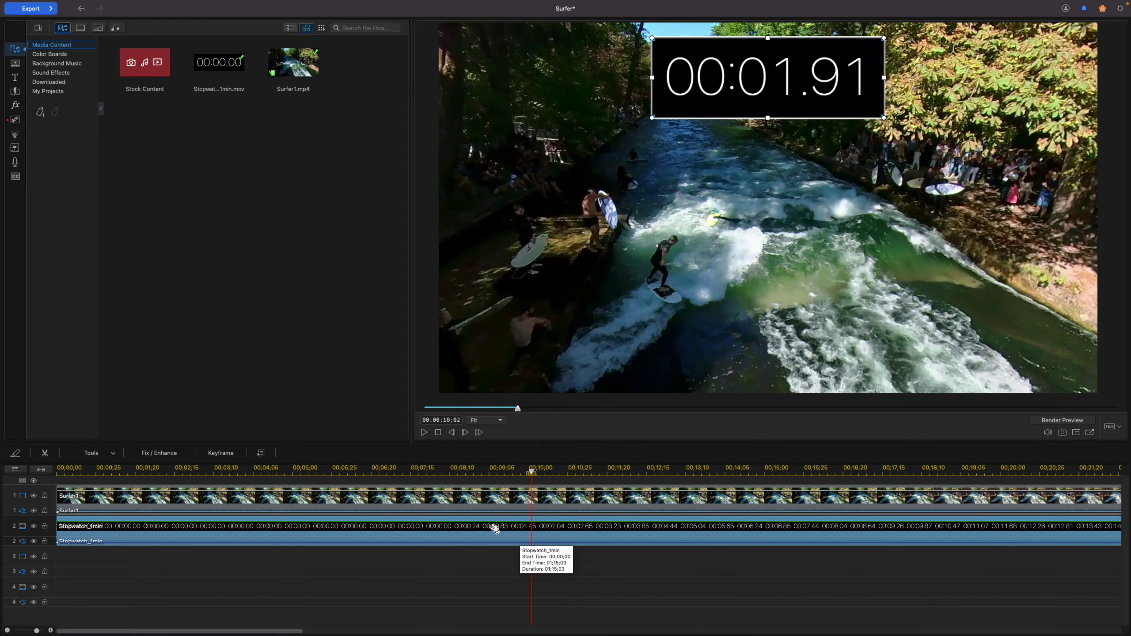
- Move the stopwatch clip to start about 00;08;05, confirming frame by frame it reads 00:00.00
{"action": "left_click_drag", "start_coordinate": [494, 528], "coordinate": [597, 526]}
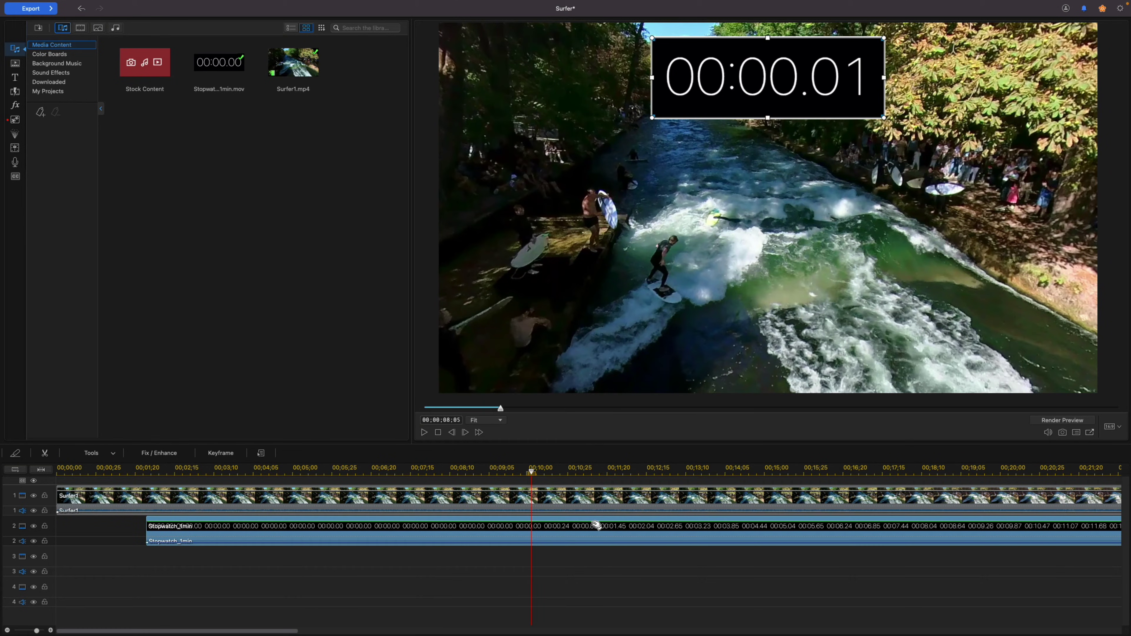
{"action": "left_click", "coordinate": [452, 433]}
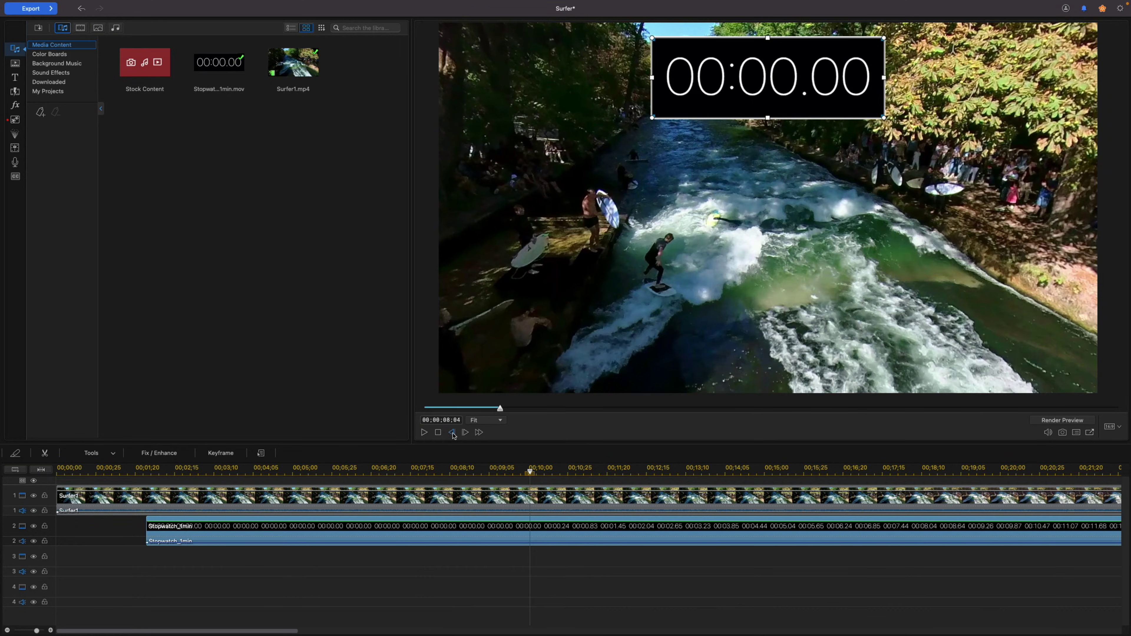
{"action": "left_click", "coordinate": [453, 434]}
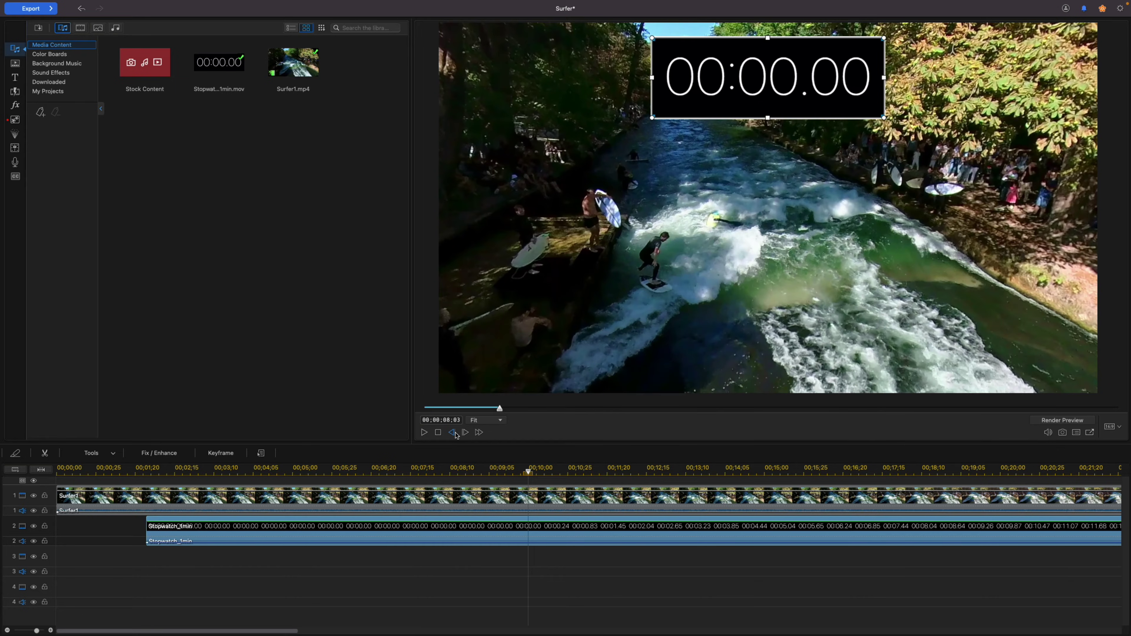
{"action": "left_click", "coordinate": [465, 432]}
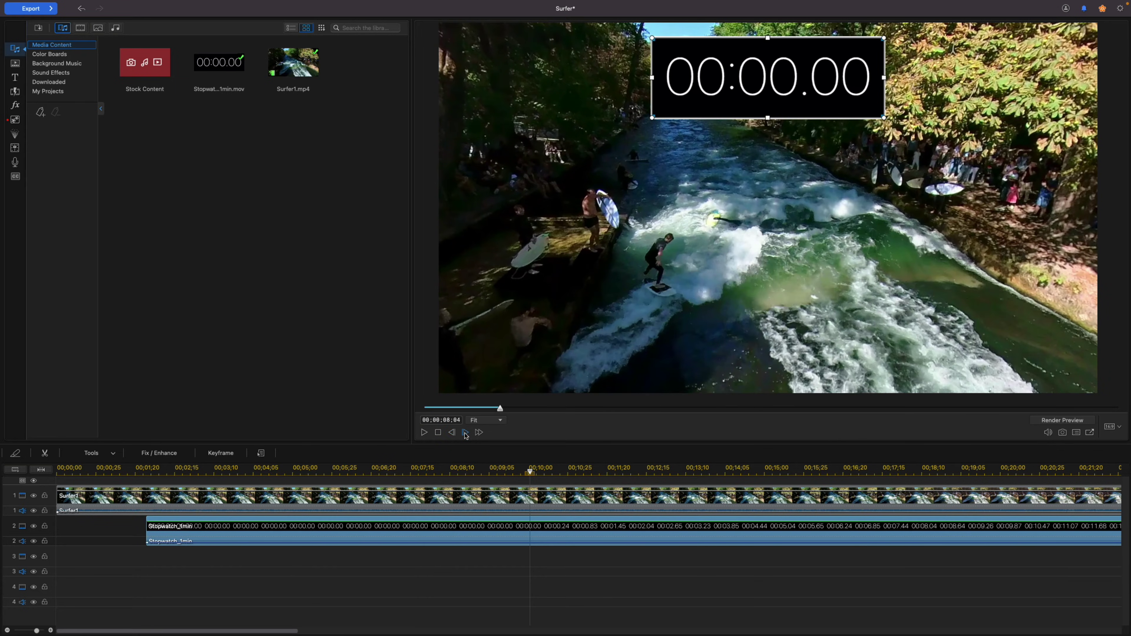
{"action": "left_click", "coordinate": [466, 433]}
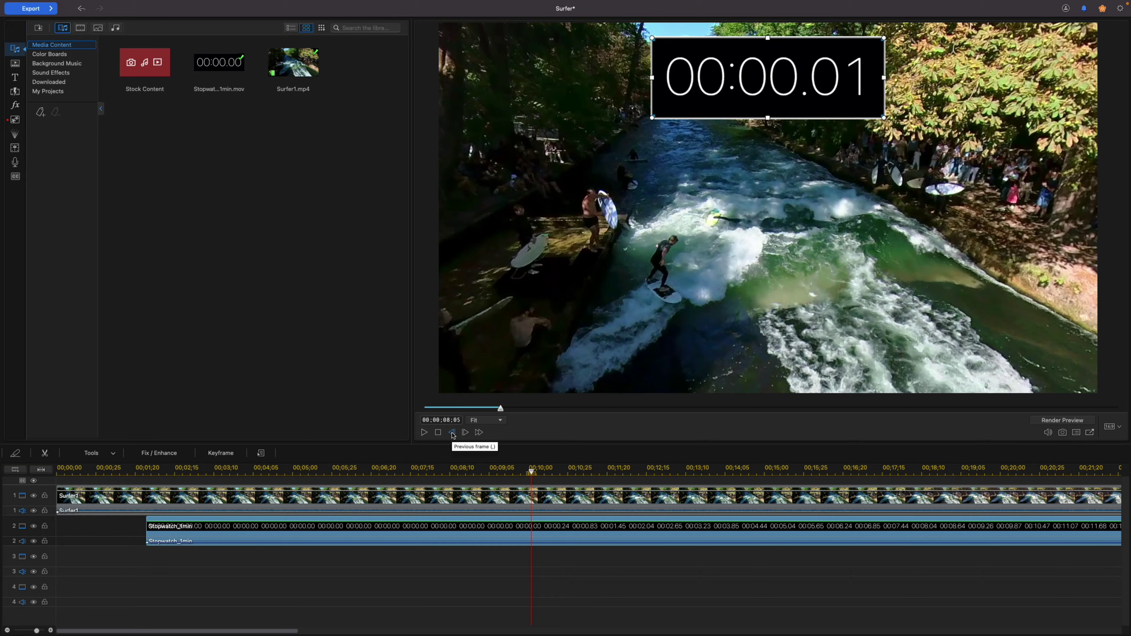
{"action": "left_click", "coordinate": [453, 433]}
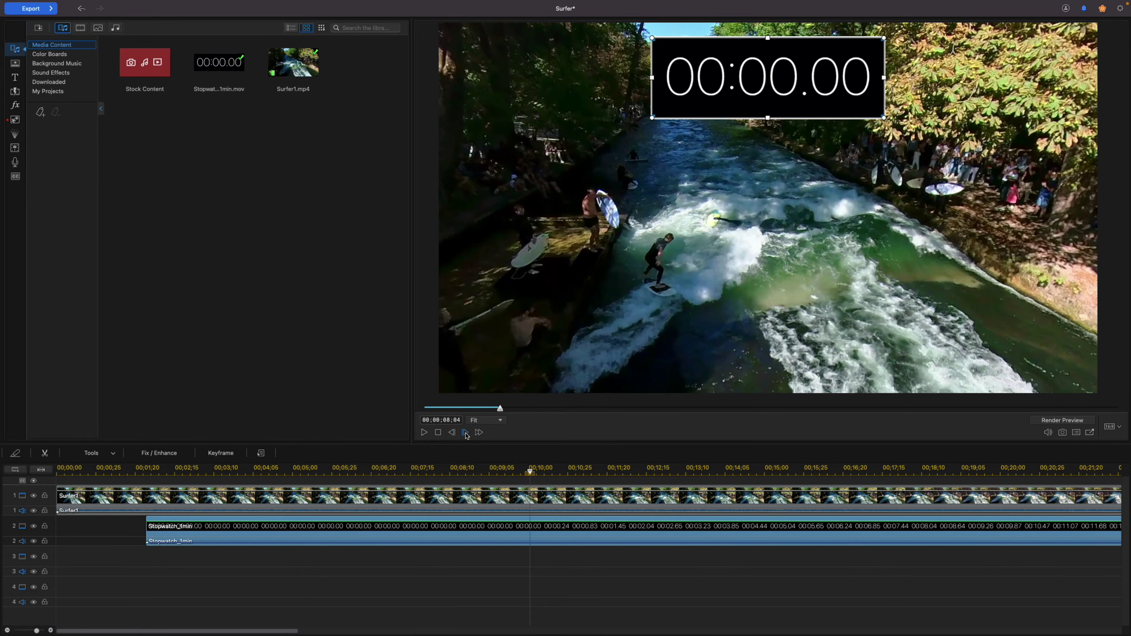
{"action": "left_click", "coordinate": [465, 434]}
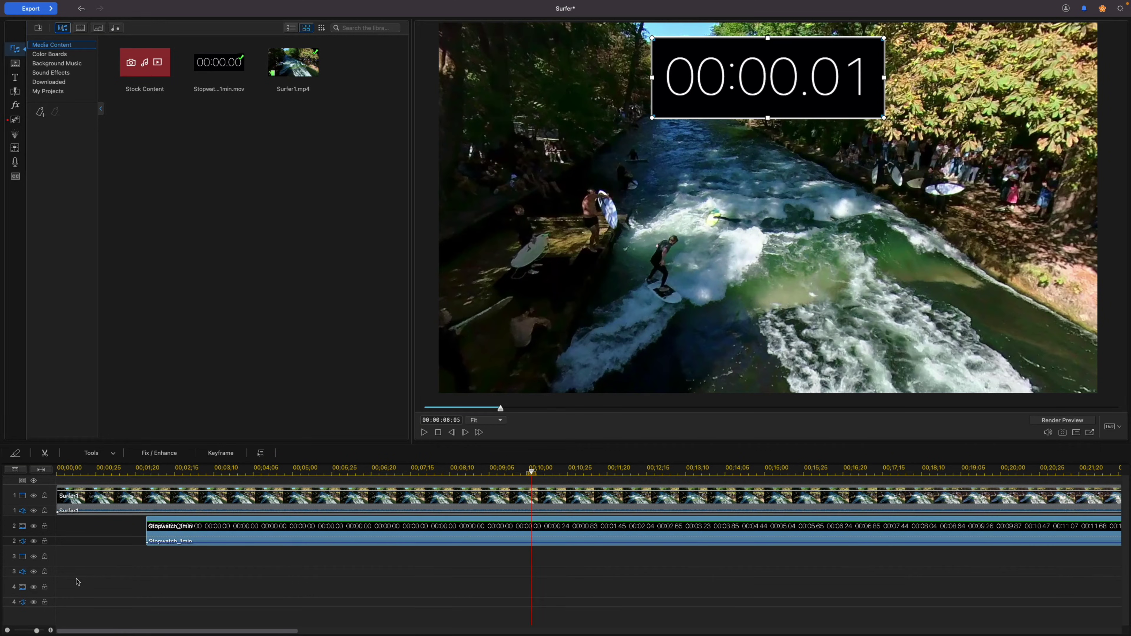
{"action": "left_click", "coordinate": [8, 631]}
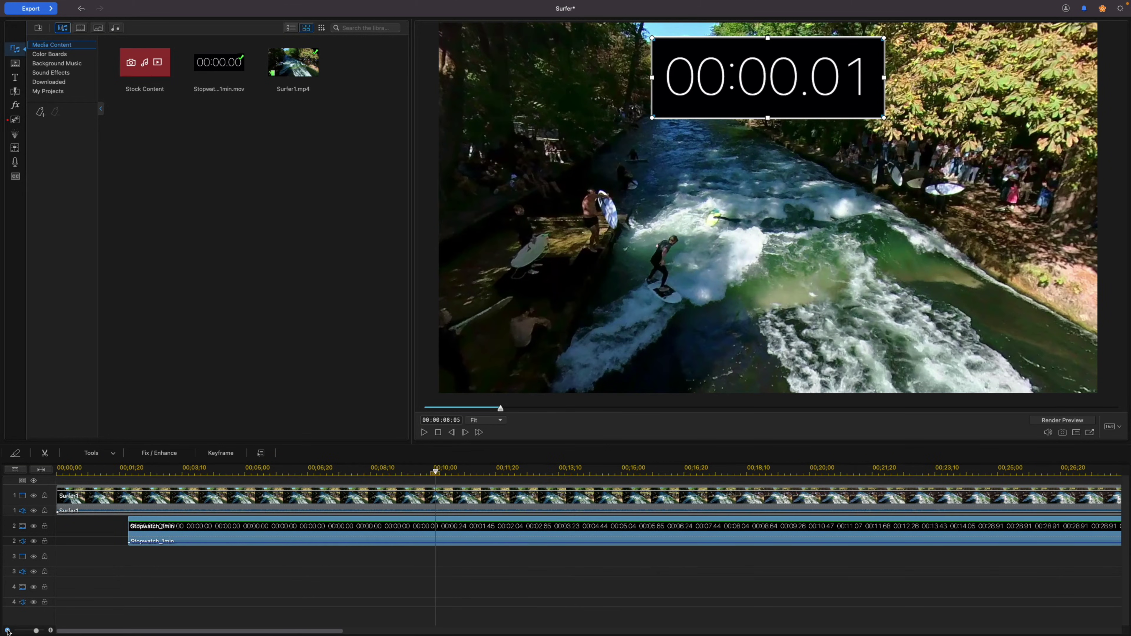
{"action": "left_click", "coordinate": [8, 631]}
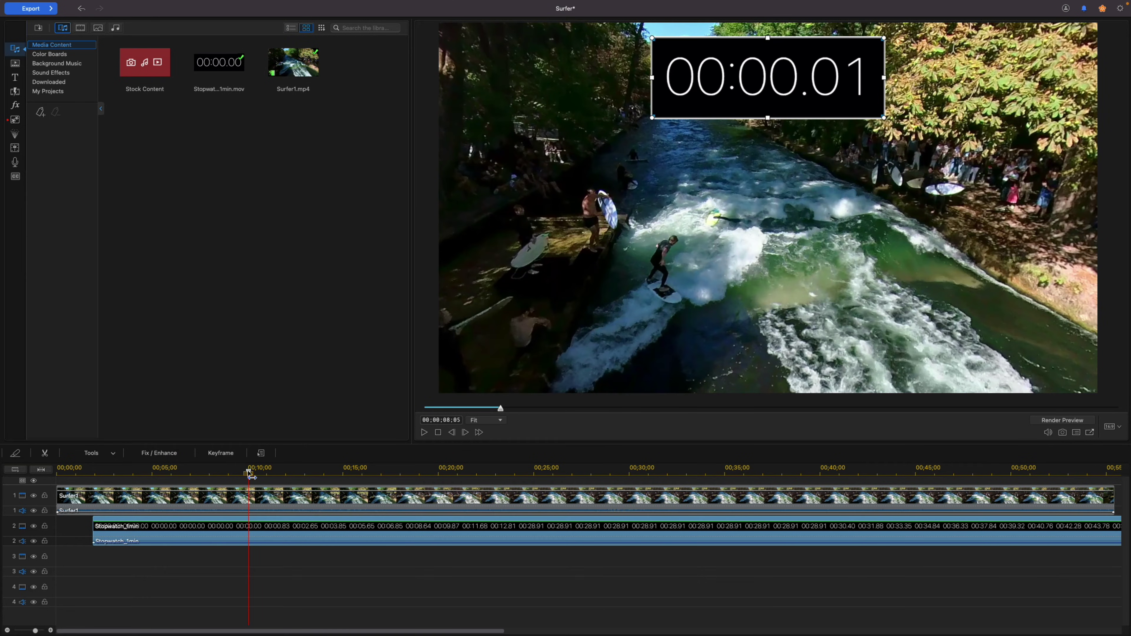
- Scrub to about 38 seconds, then step frame by frame to 00;00;38;19, where the timer reads 00:30.52
{"action": "left_click_drag", "start_coordinate": [250, 475], "coordinate": [831, 473]}
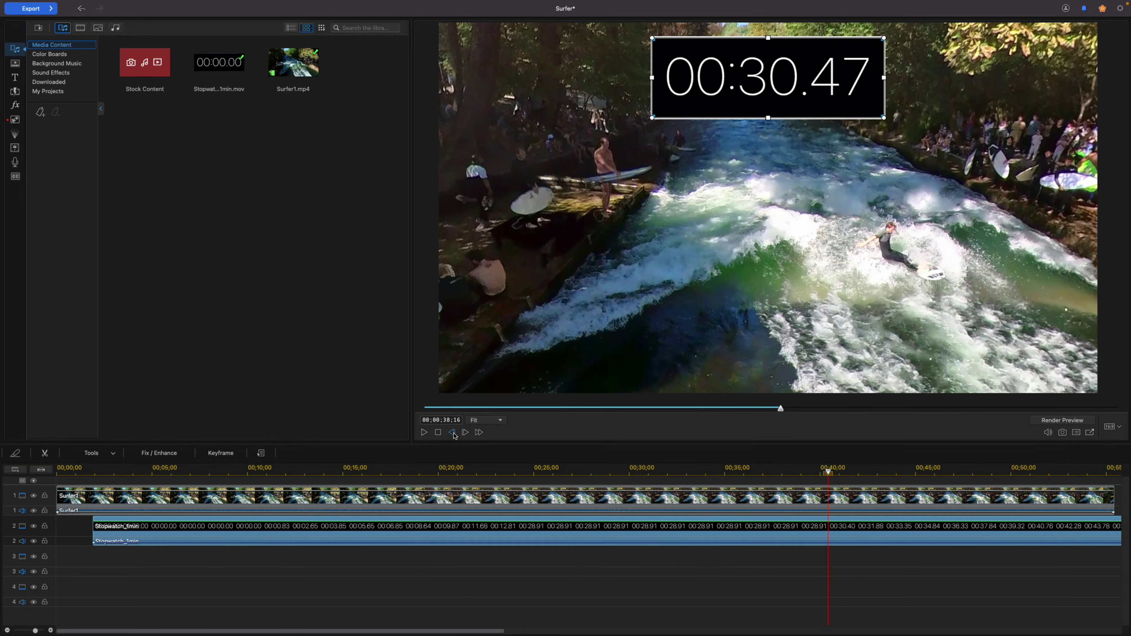
{"action": "left_click", "coordinate": [453, 433]}
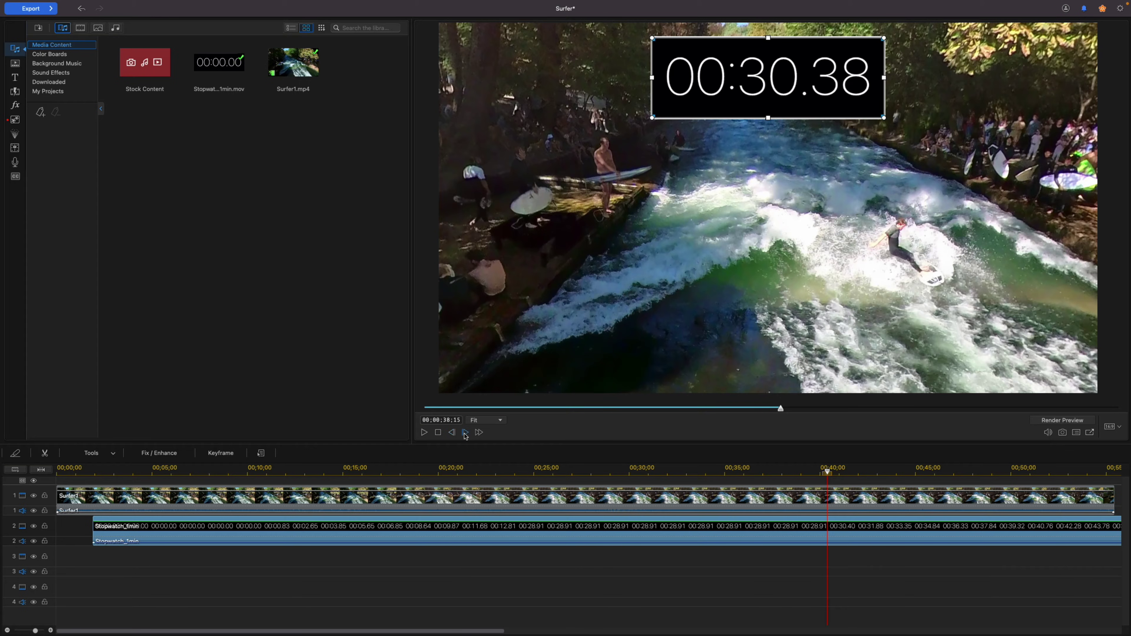
{"action": "left_click", "coordinate": [465, 433]}
{"action": "left_click", "coordinate": [465, 433]}
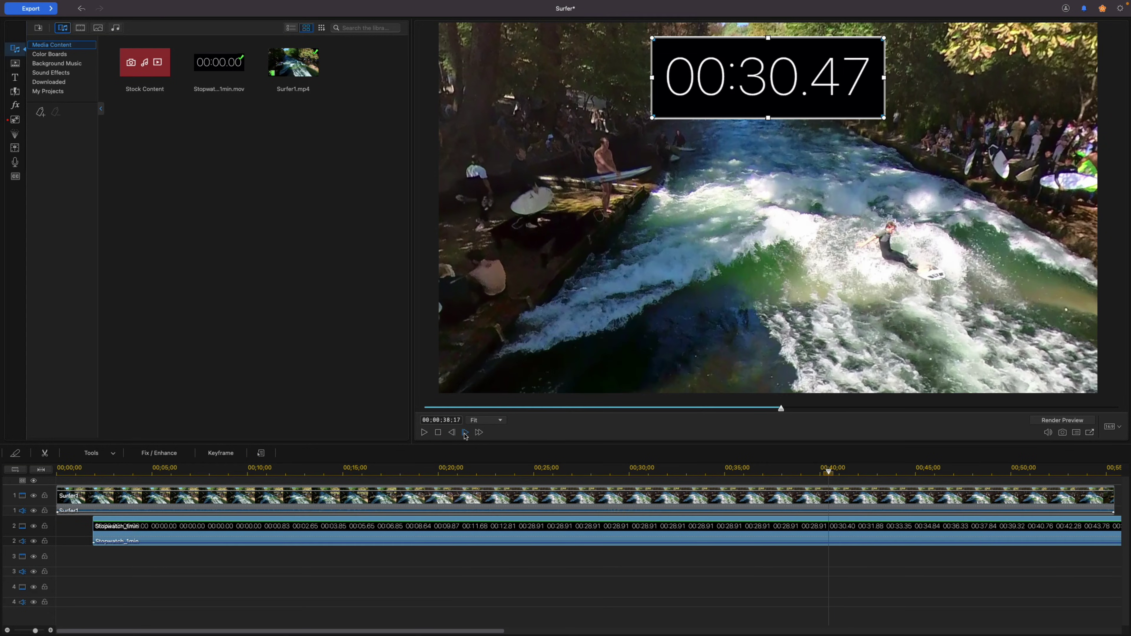
{"action": "left_click", "coordinate": [465, 433]}
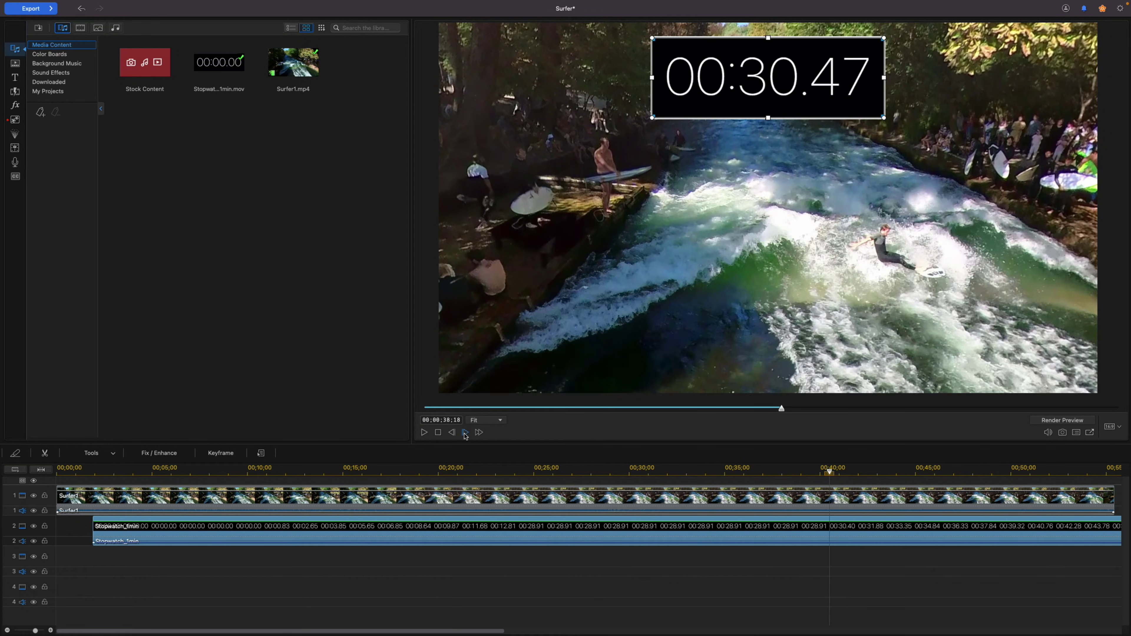
{"action": "left_click", "coordinate": [465, 433]}
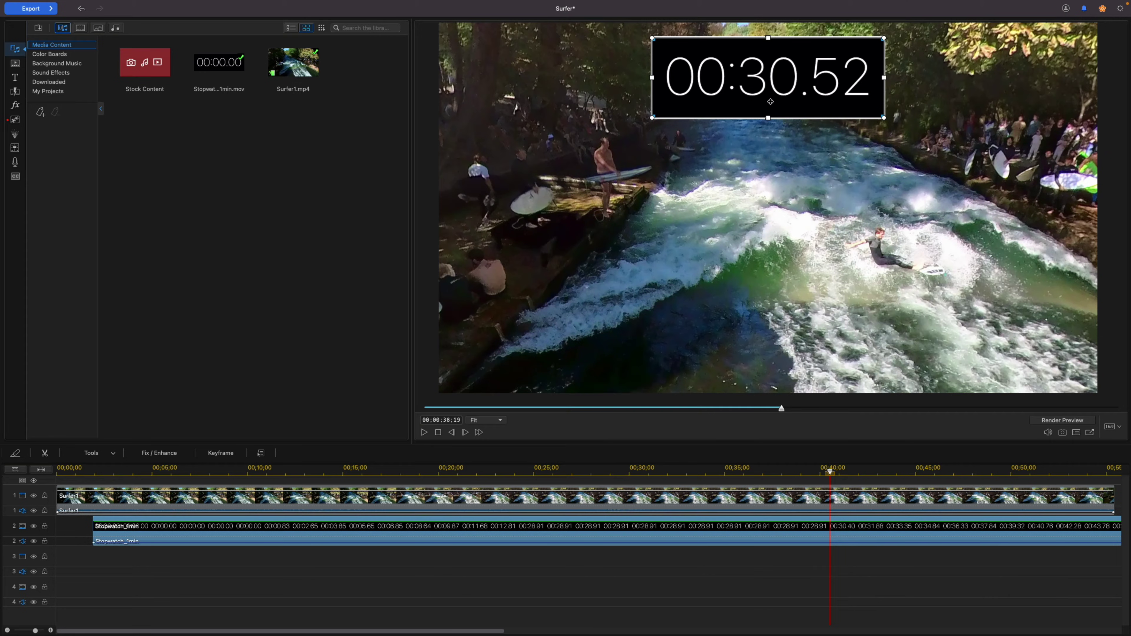
- Snapshot the 00:30.52 wipeout frame from the preview and save it as Wipeout.jpg
{"action": "right_click", "coordinate": [776, 225]}
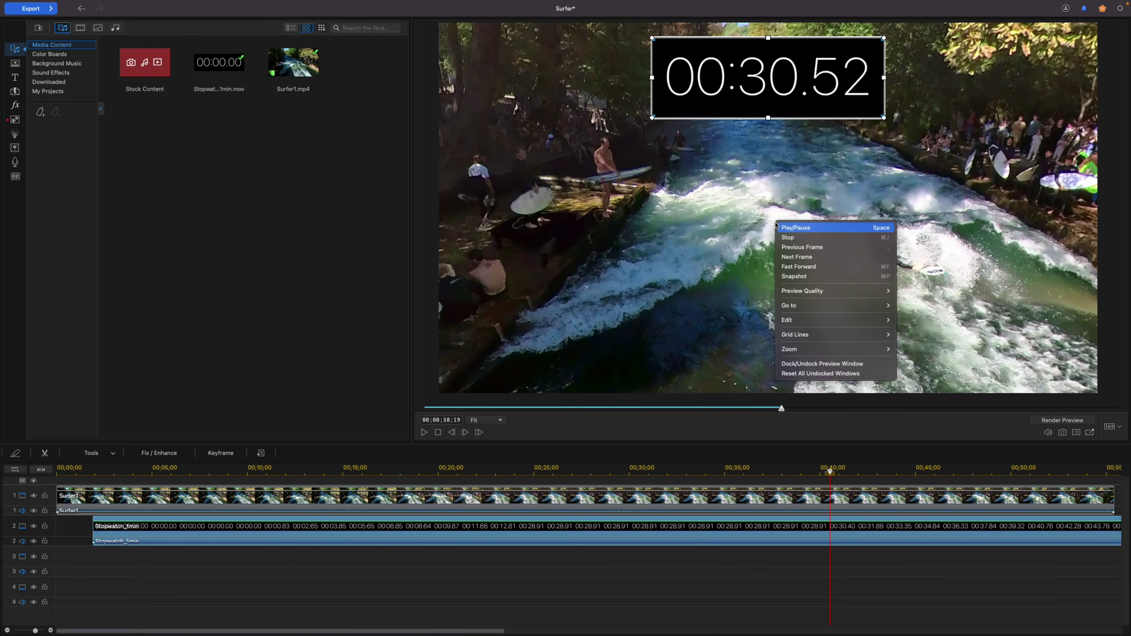
{"action": "left_click", "coordinate": [794, 277]}
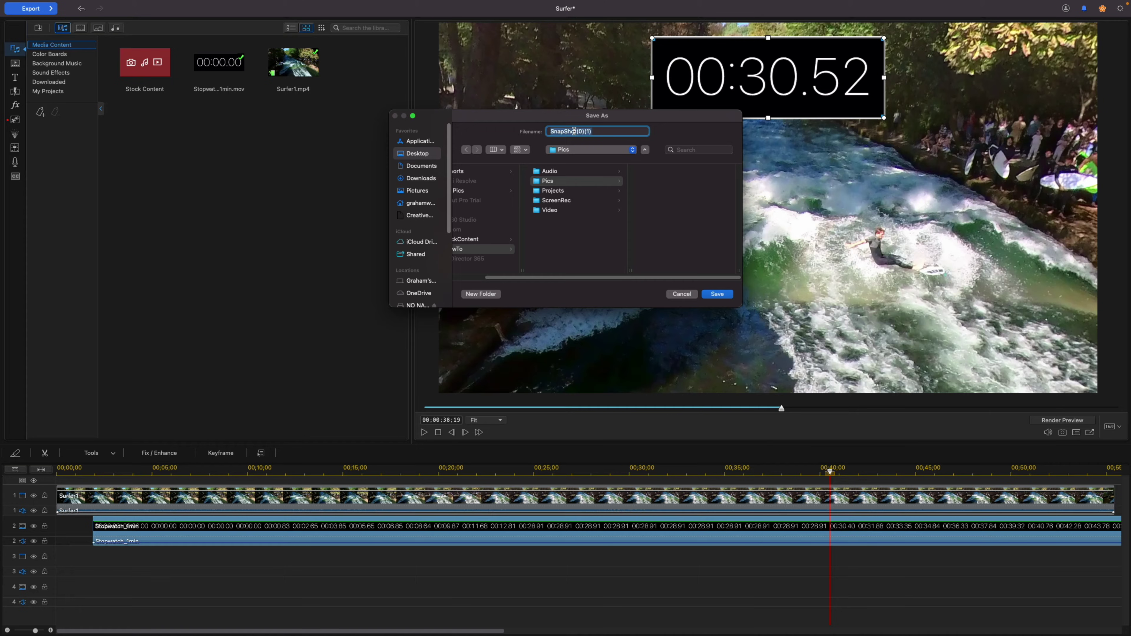
{"action": "type", "text": "Wipeout"}
{"action": "left_click", "coordinate": [715, 293]}
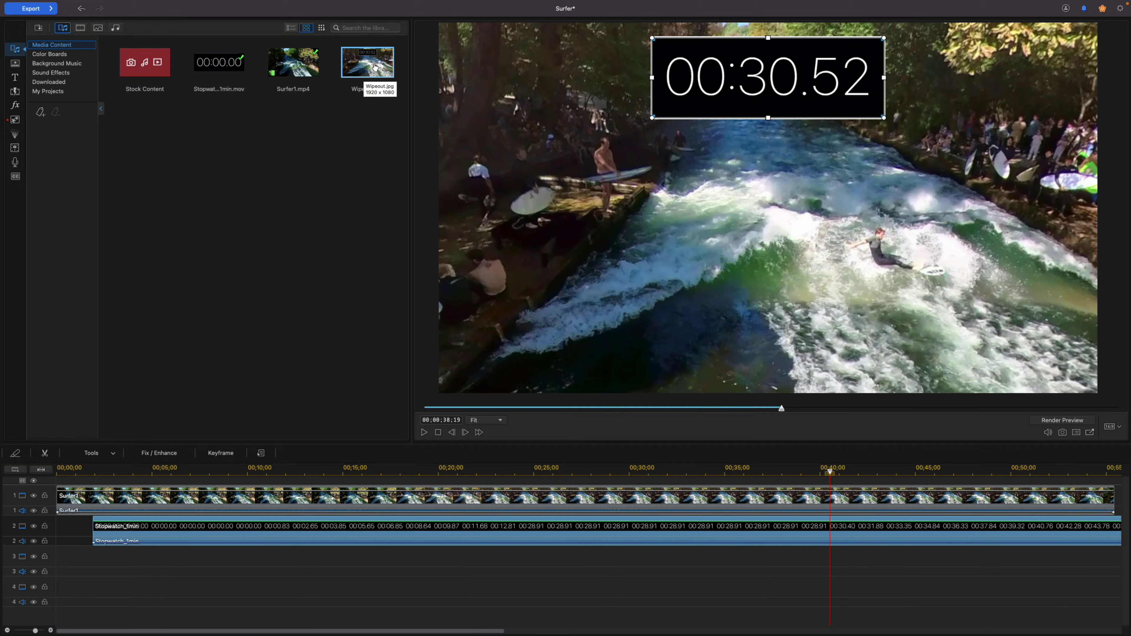
- Place Wipeout.jpg on track 3 at the wipeout, stretch it to the video's end, and replay from 00;00;34;05
{"action": "left_click_drag", "start_coordinate": [375, 67], "coordinate": [832, 572]}
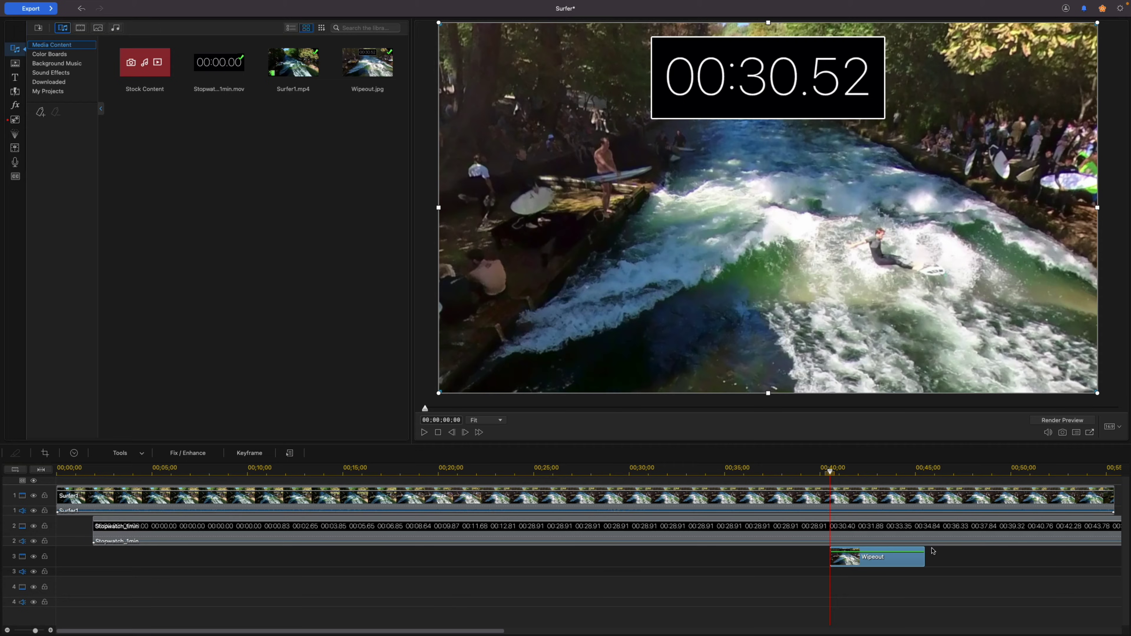
{"action": "left_click_drag", "start_coordinate": [925, 559], "coordinate": [1108, 555]}
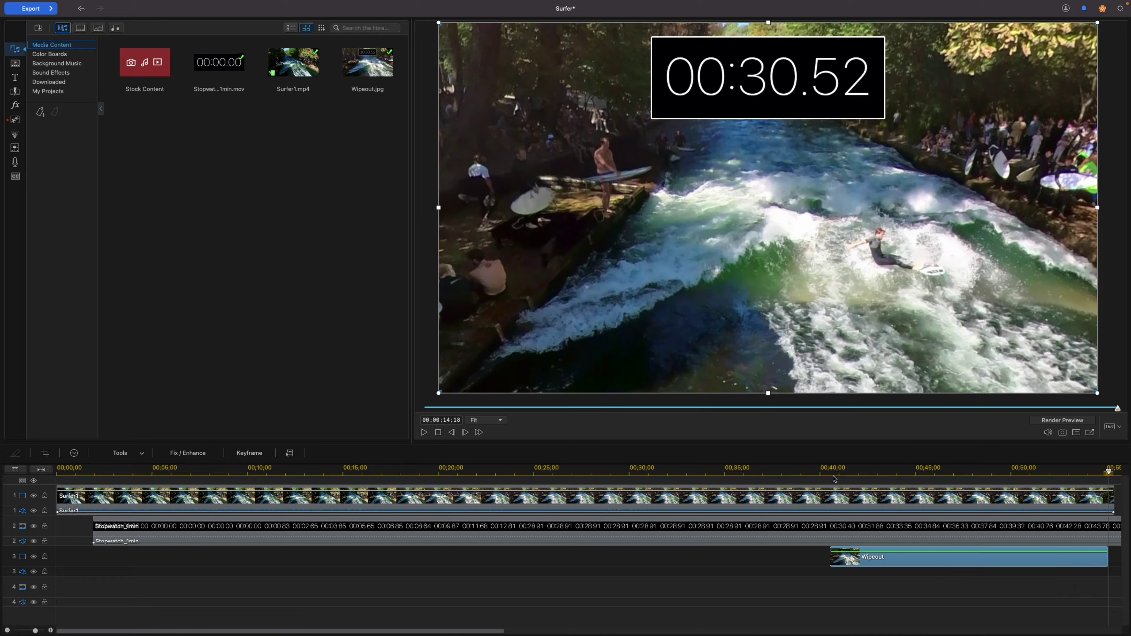
{"action": "left_click", "coordinate": [708, 473]}
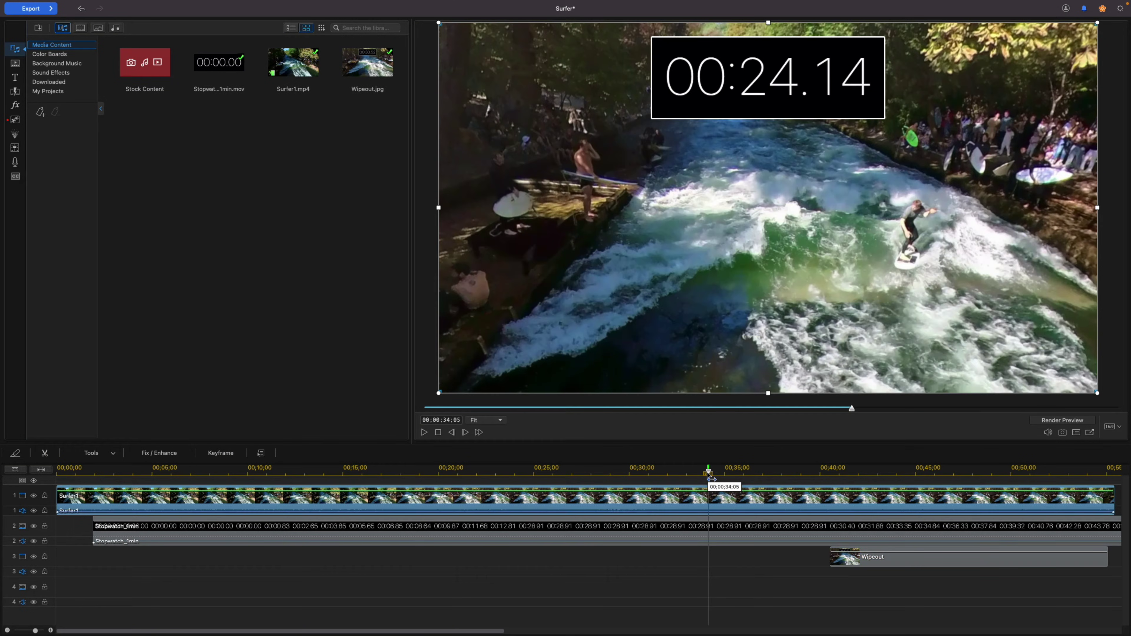
{"action": "left_click", "coordinate": [425, 433]}
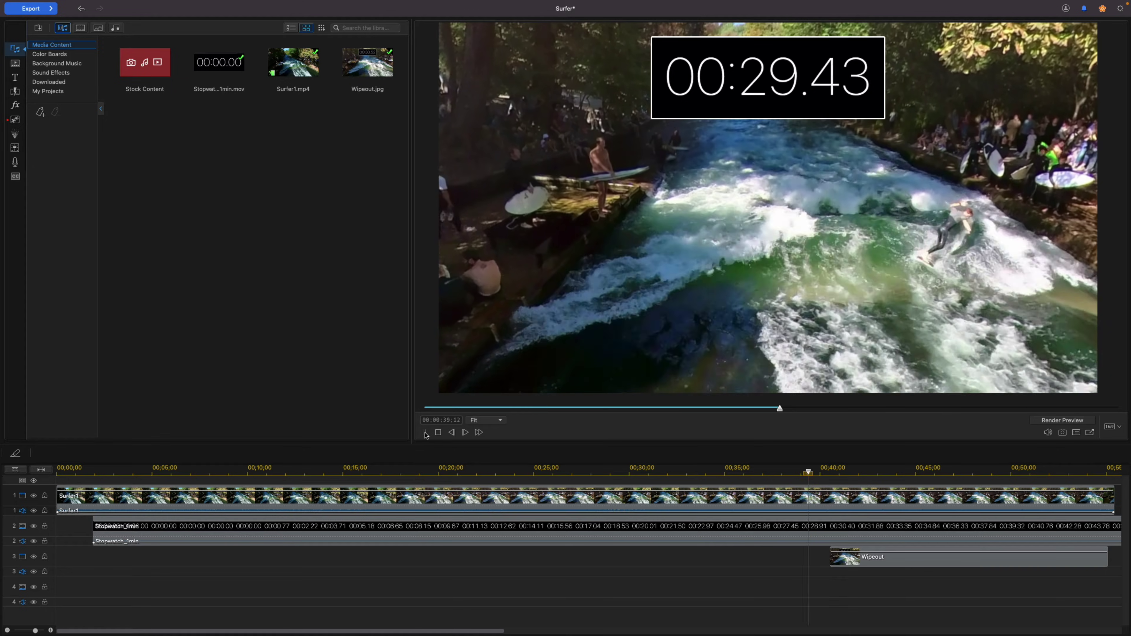
{"action": "left_click", "coordinate": [425, 433]}
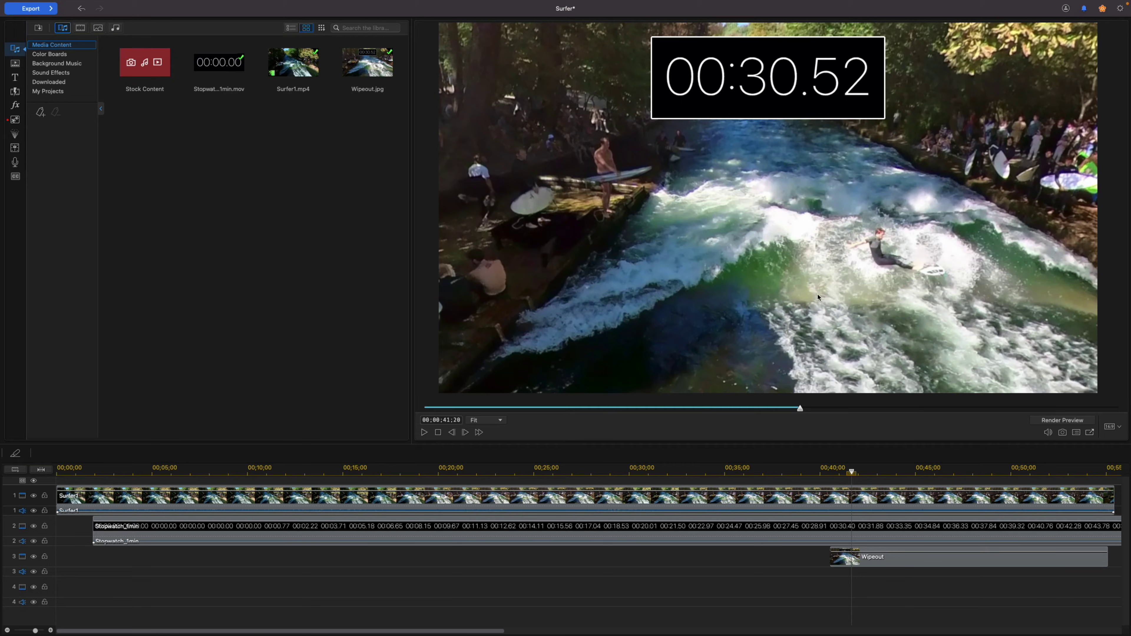
{"action": "left_click", "coordinate": [904, 562]}
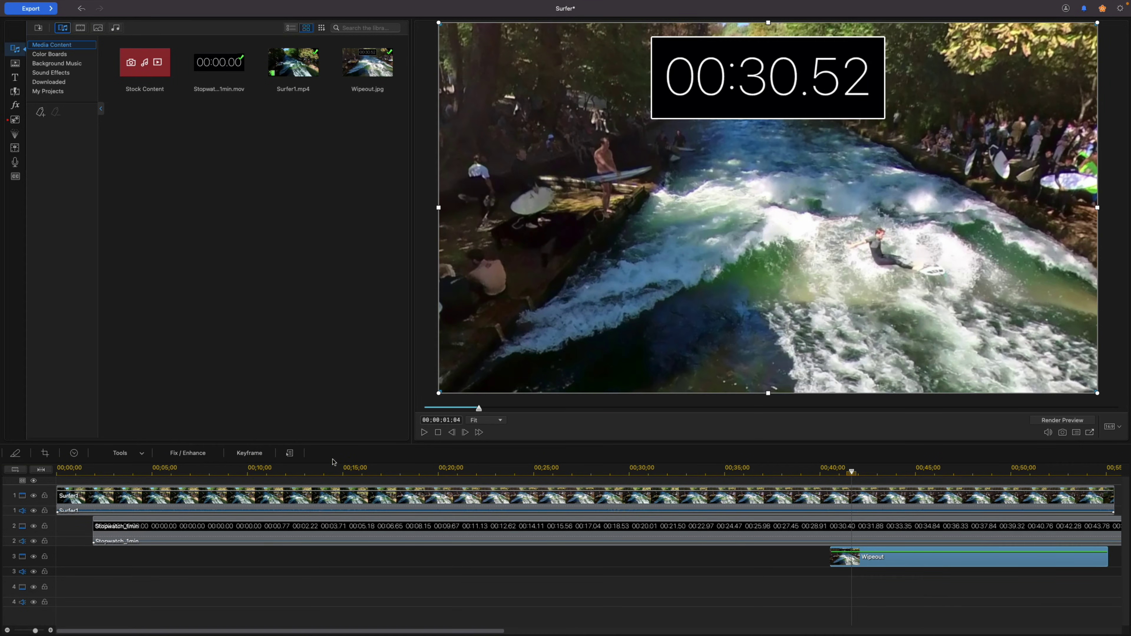
- Open Mask Designer for the Wipeout still and apply a rectangular mask
{"action": "left_click", "coordinate": [138, 455]}
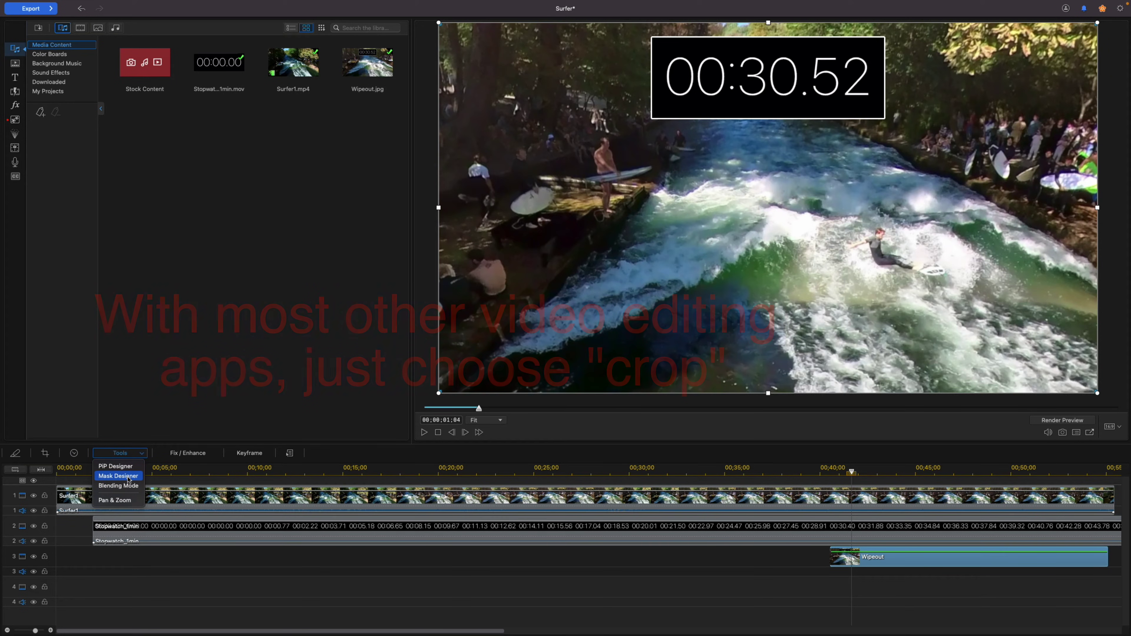
{"action": "left_click", "coordinate": [118, 476]}
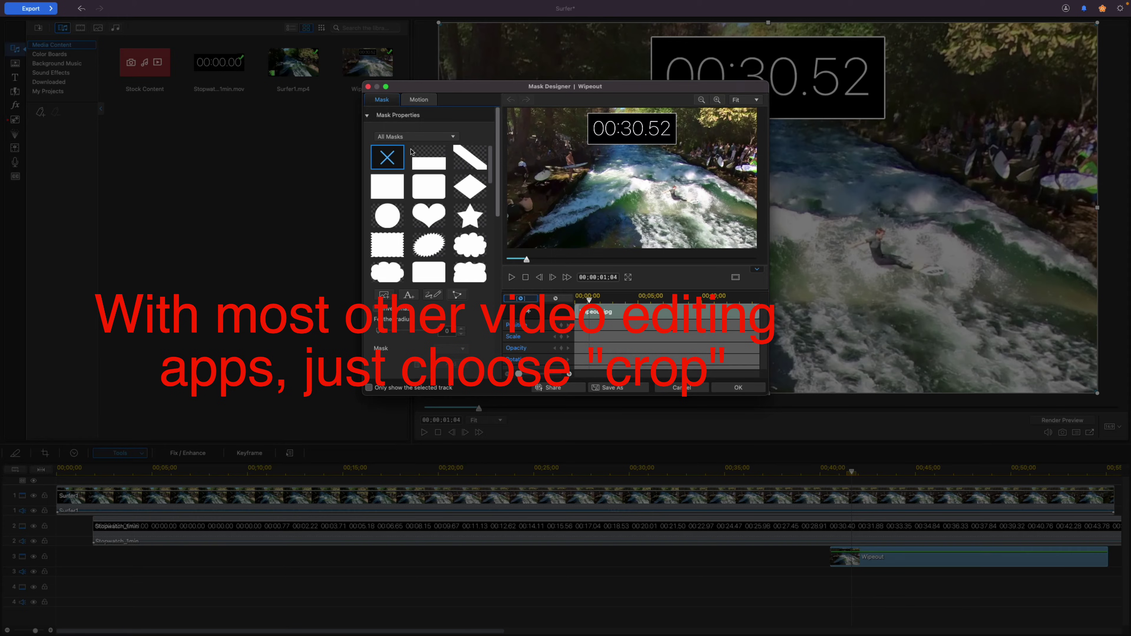
{"action": "left_click", "coordinate": [386, 186]}
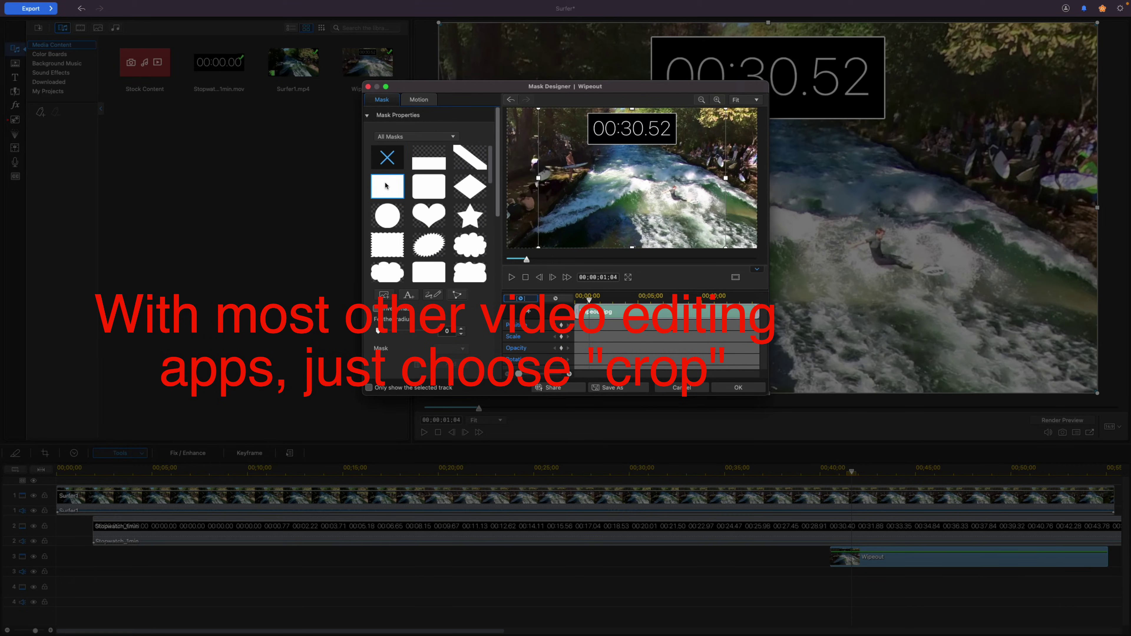
{"action": "scroll", "coordinate": [396, 268], "scroll_direction": "down", "scroll_amount": 2}
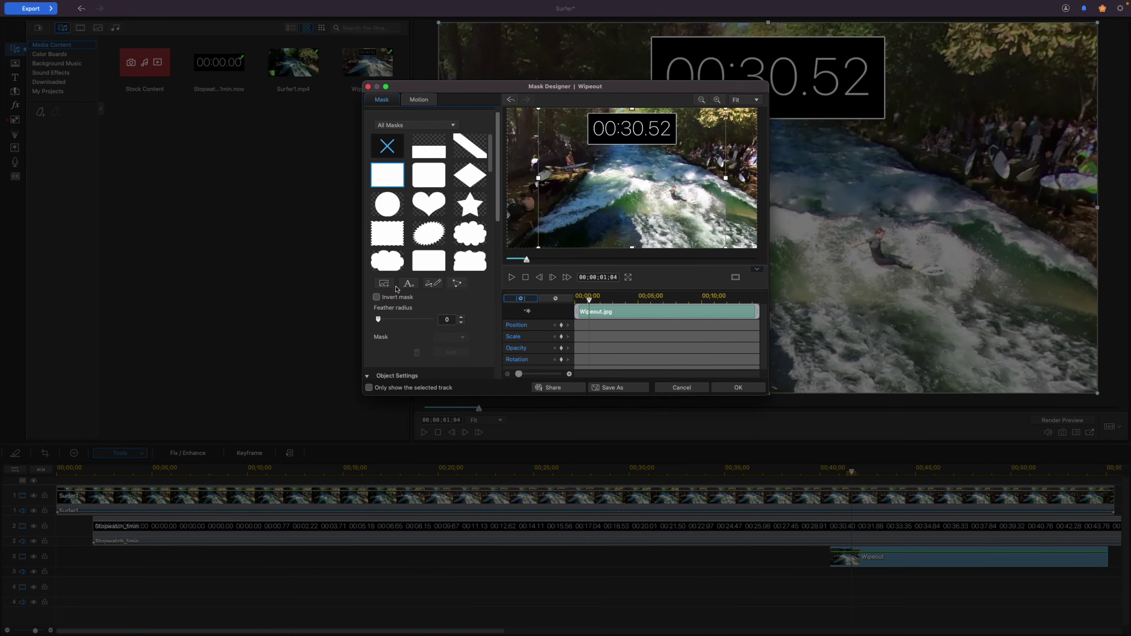
{"action": "scroll", "coordinate": [397, 289], "scroll_direction": "down", "scroll_amount": 10}
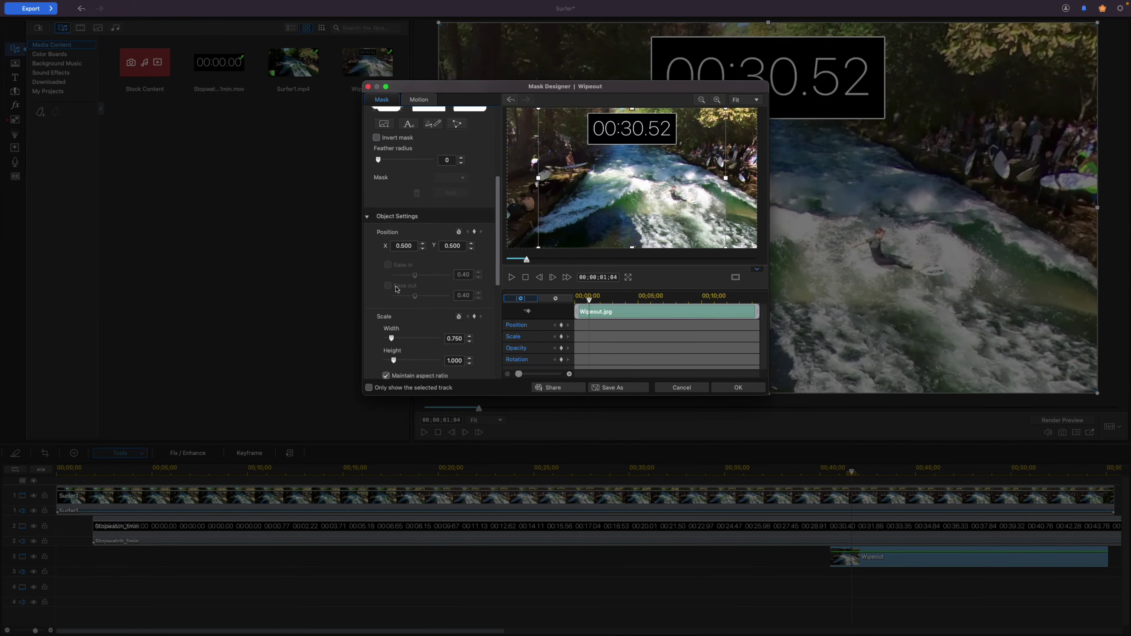
{"action": "scroll", "coordinate": [396, 290], "scroll_direction": "down", "scroll_amount": 2}
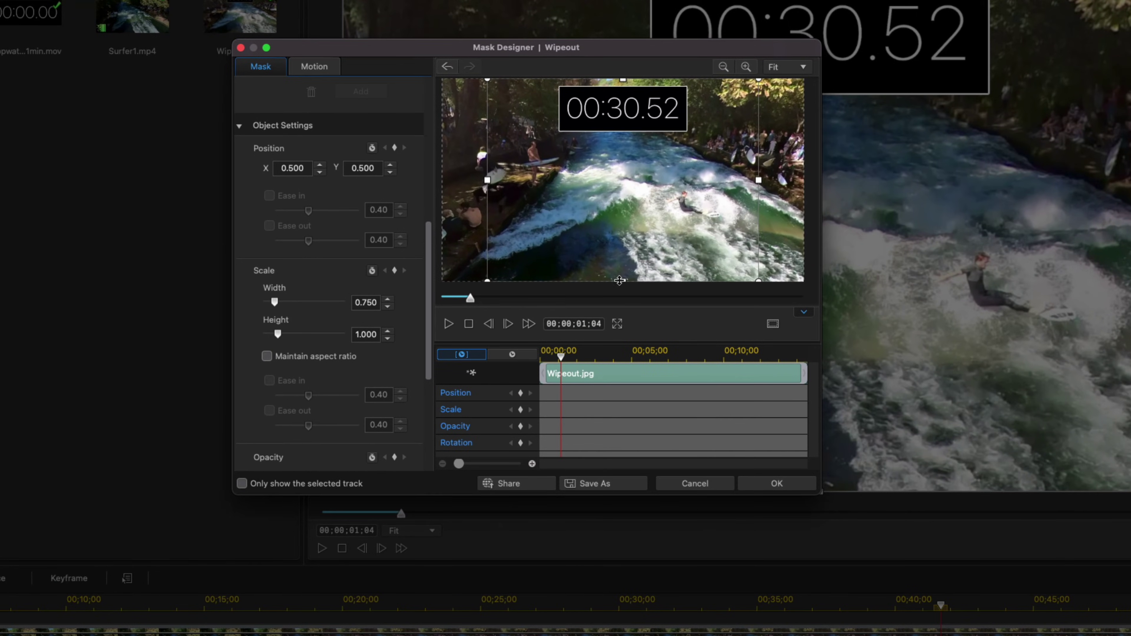
- Pull the mask's bottom, top, left and right edges tight around the stopwatch timer
{"action": "left_click_drag", "start_coordinate": [622, 281], "coordinate": [617, 142]}
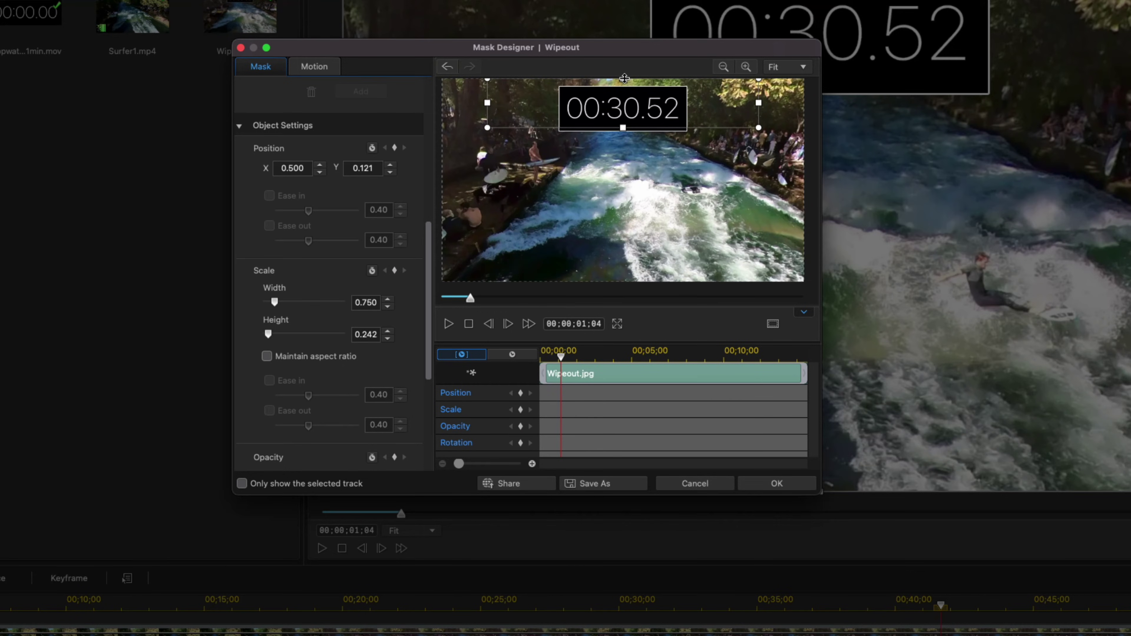
{"action": "left_click_drag", "start_coordinate": [624, 78], "coordinate": [624, 93]}
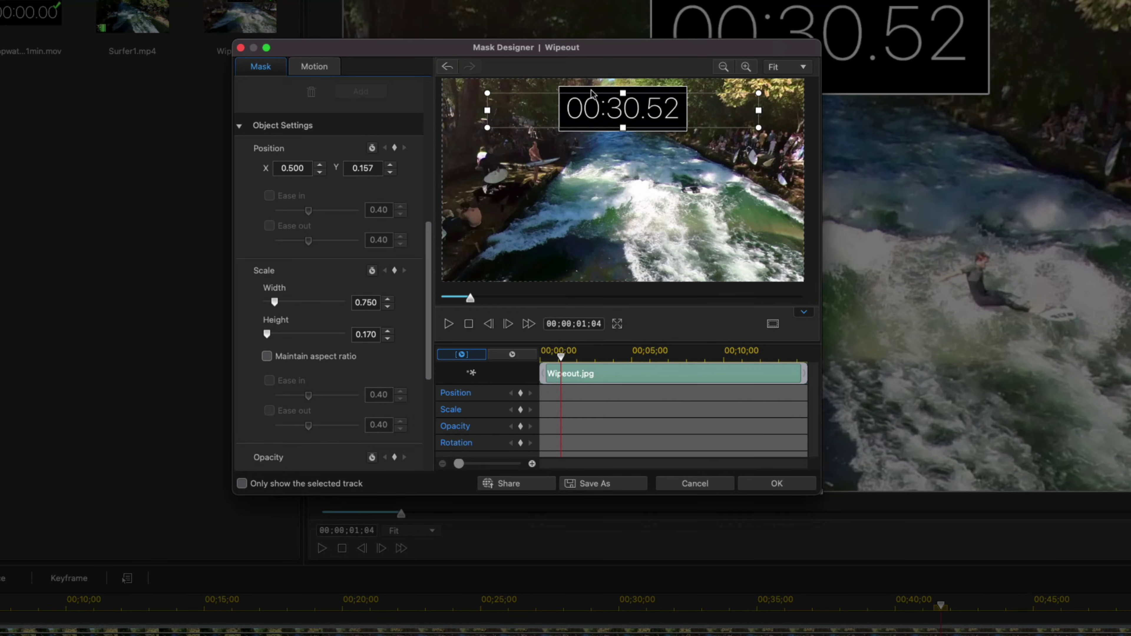
{"action": "left_click_drag", "start_coordinate": [488, 110], "coordinate": [539, 109]}
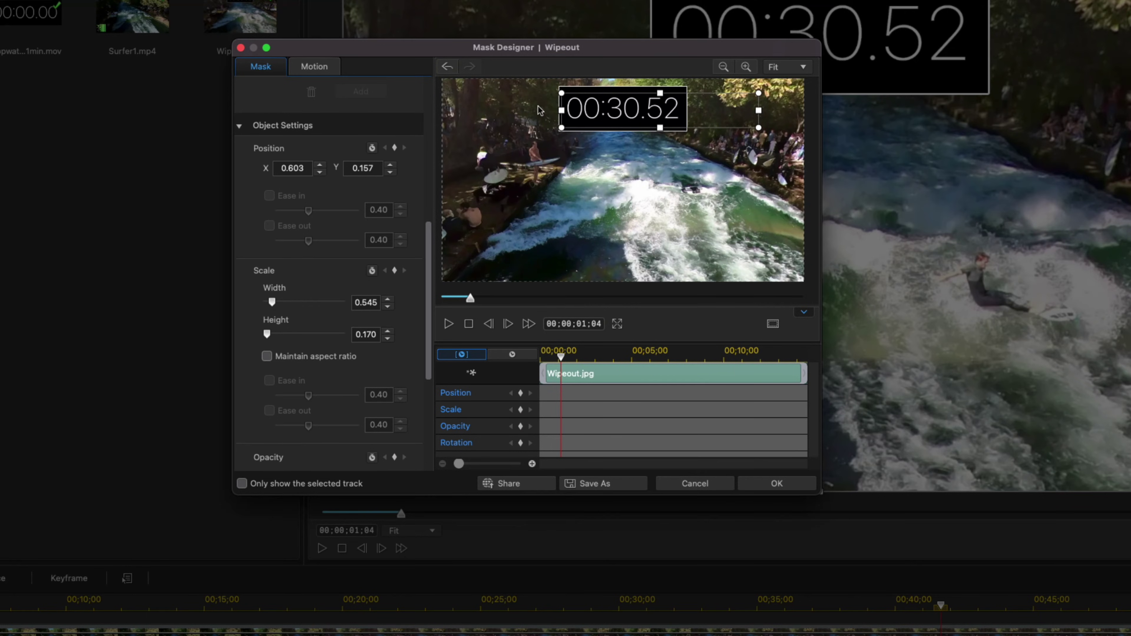
{"action": "left_click_drag", "start_coordinate": [758, 110], "coordinate": [709, 115]}
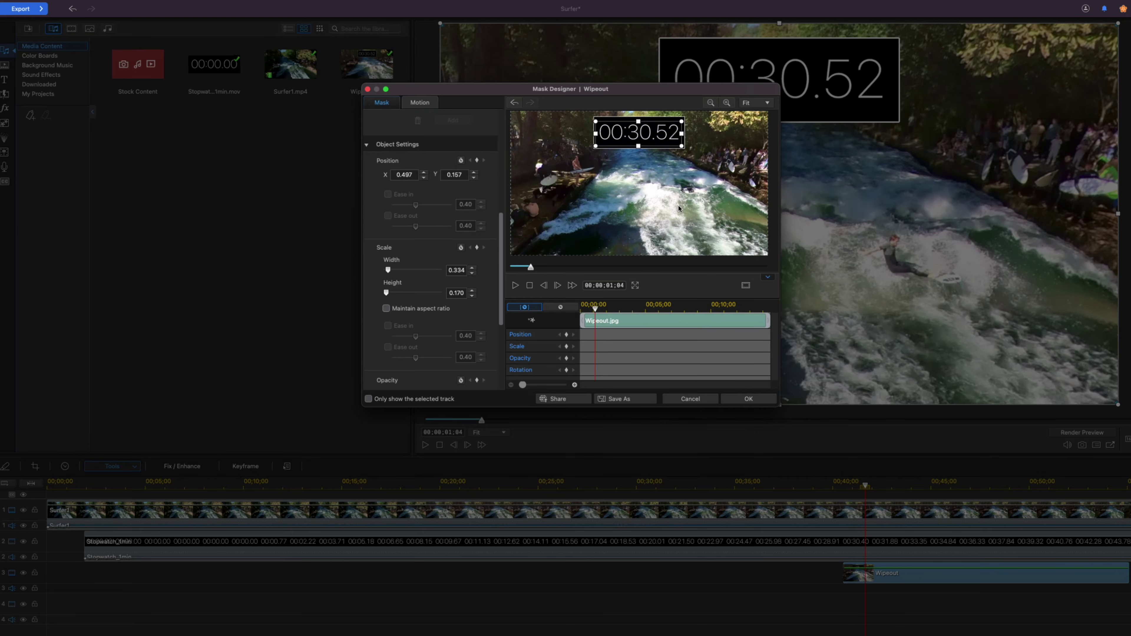
- Apply the mask, then play from 00;00;37 past the wipeout to confirm the timer freezes at 00:30.52
{"action": "left_click", "coordinate": [742, 401]}
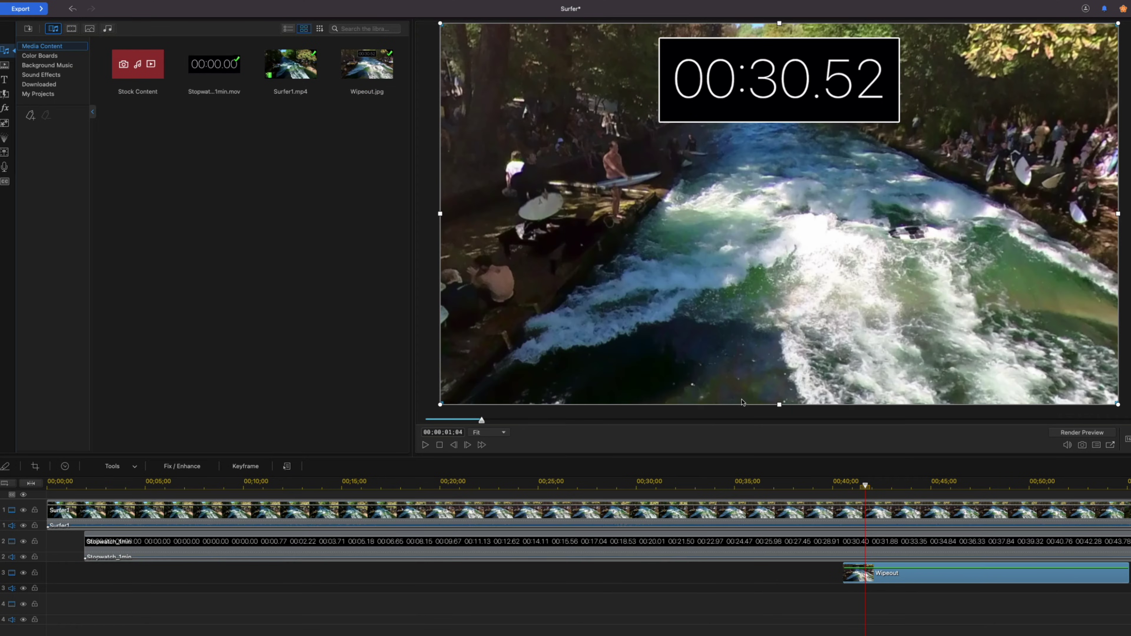
{"action": "left_click", "coordinate": [779, 487]}
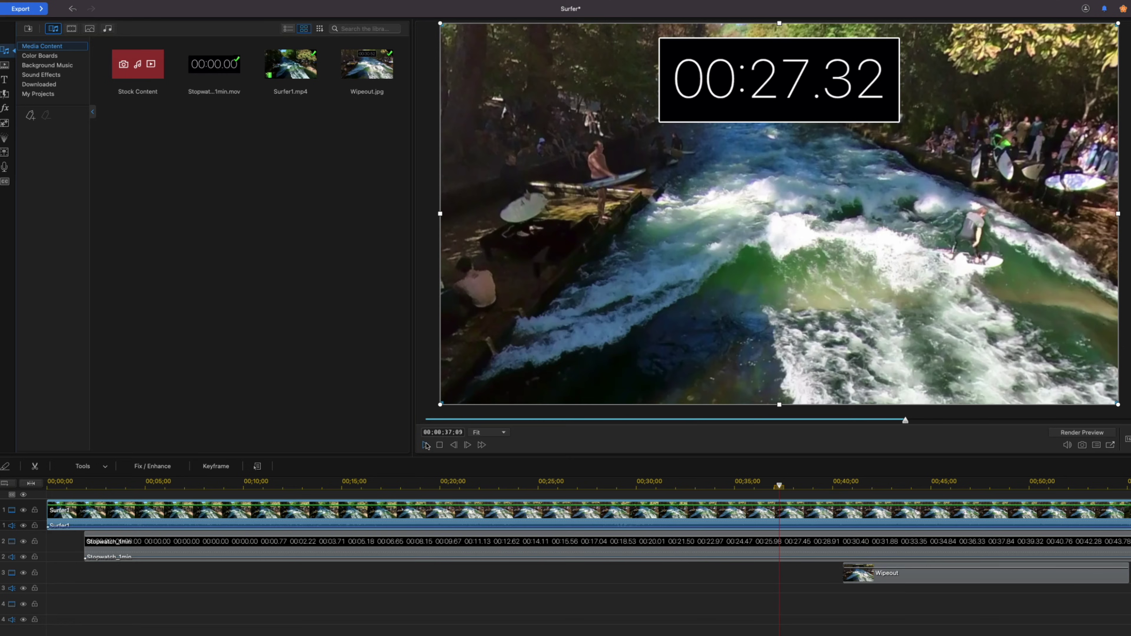
{"action": "left_click", "coordinate": [425, 445]}
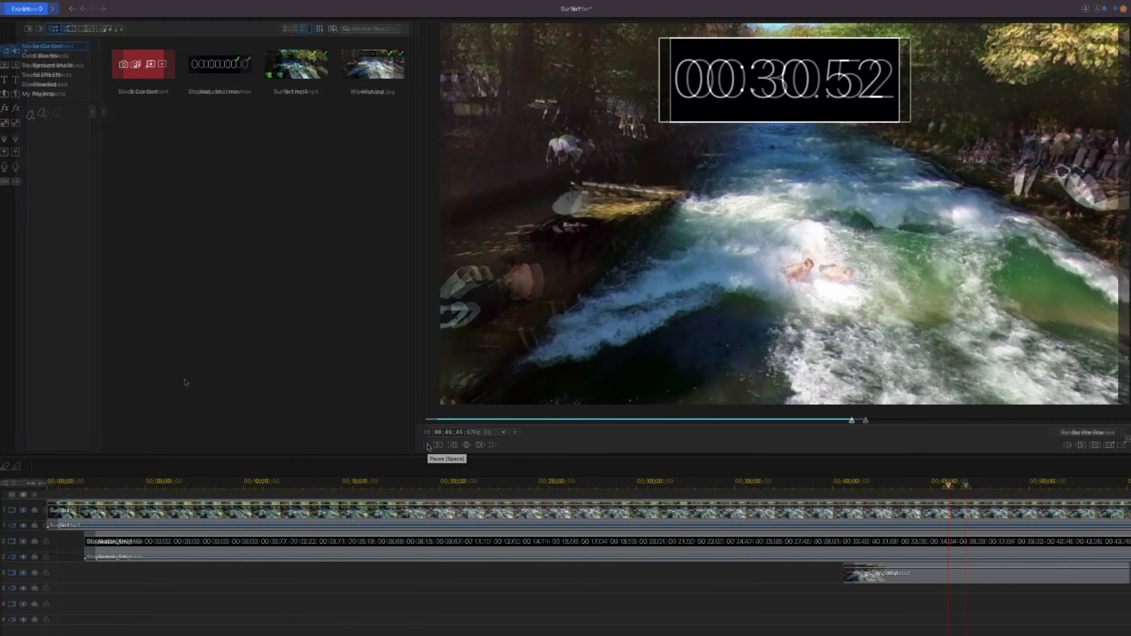
{"action": "key", "text": "space"}
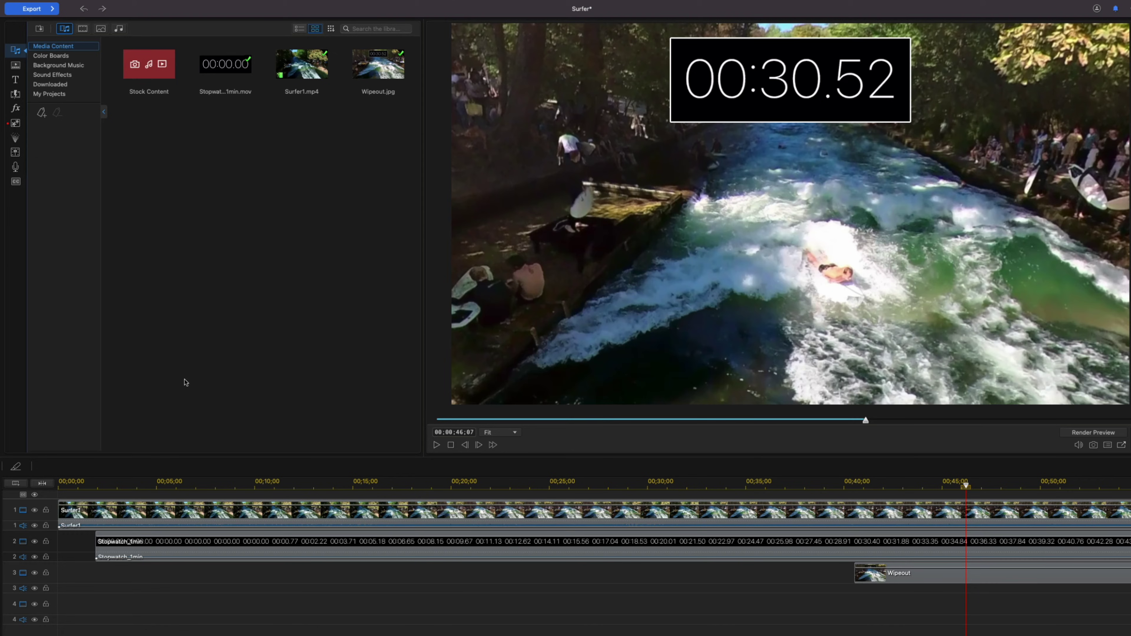
- Split the surfer and stopwatch clips at 00;00;16;29 and at 00;00;32;02
{"action": "left_click", "coordinate": [373, 486]}
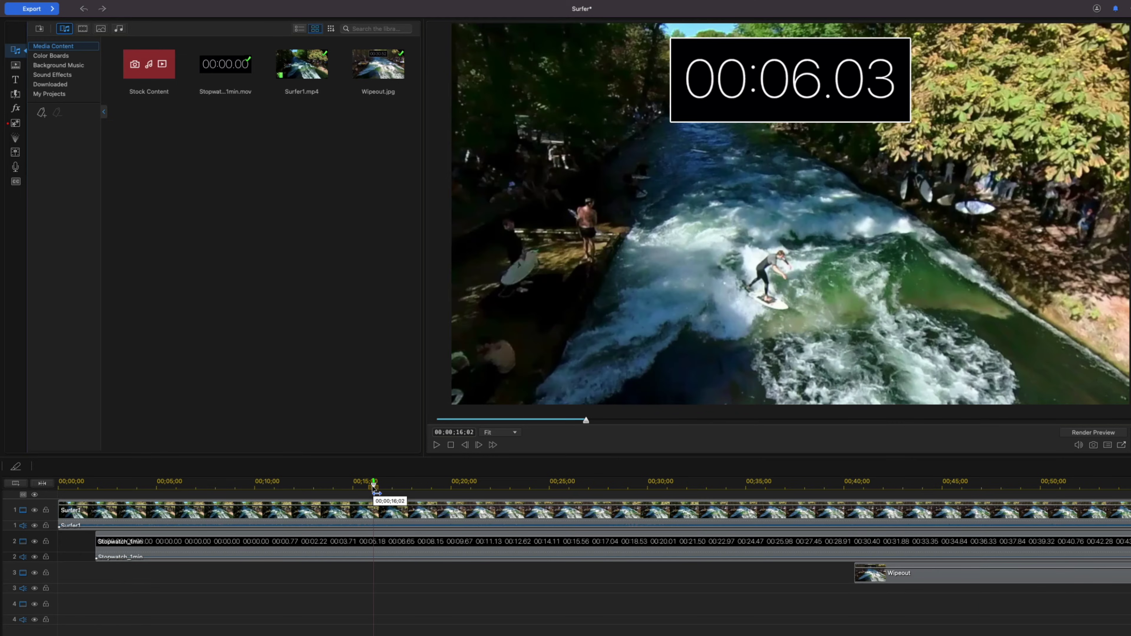
{"action": "left_click_drag", "start_coordinate": [374, 488], "coordinate": [392, 488]}
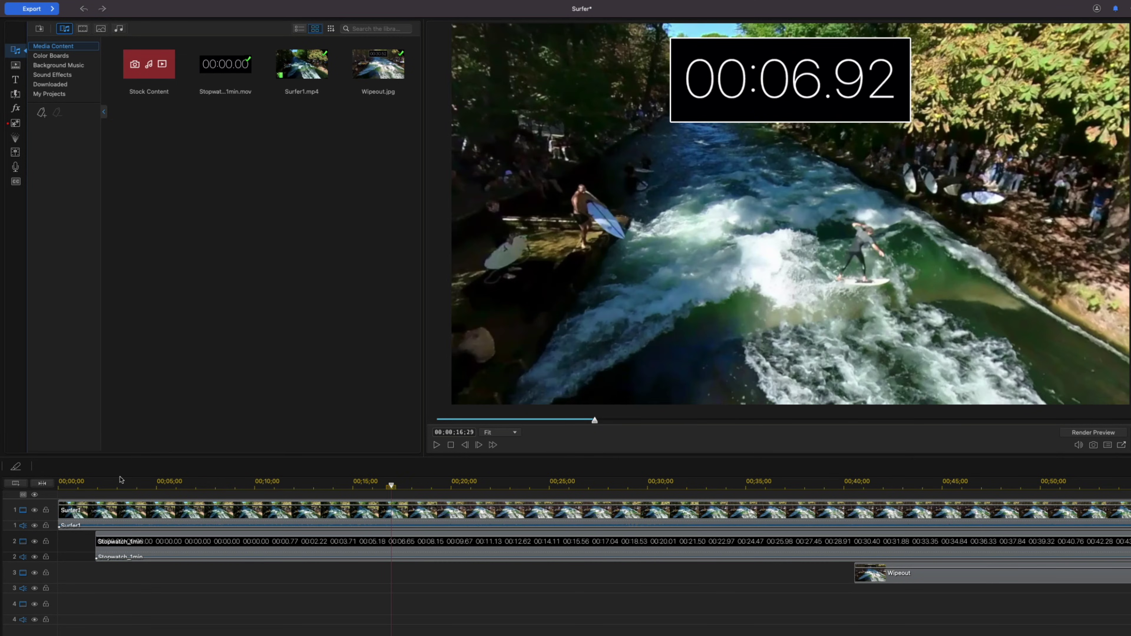
{"action": "left_click", "coordinate": [15, 467]}
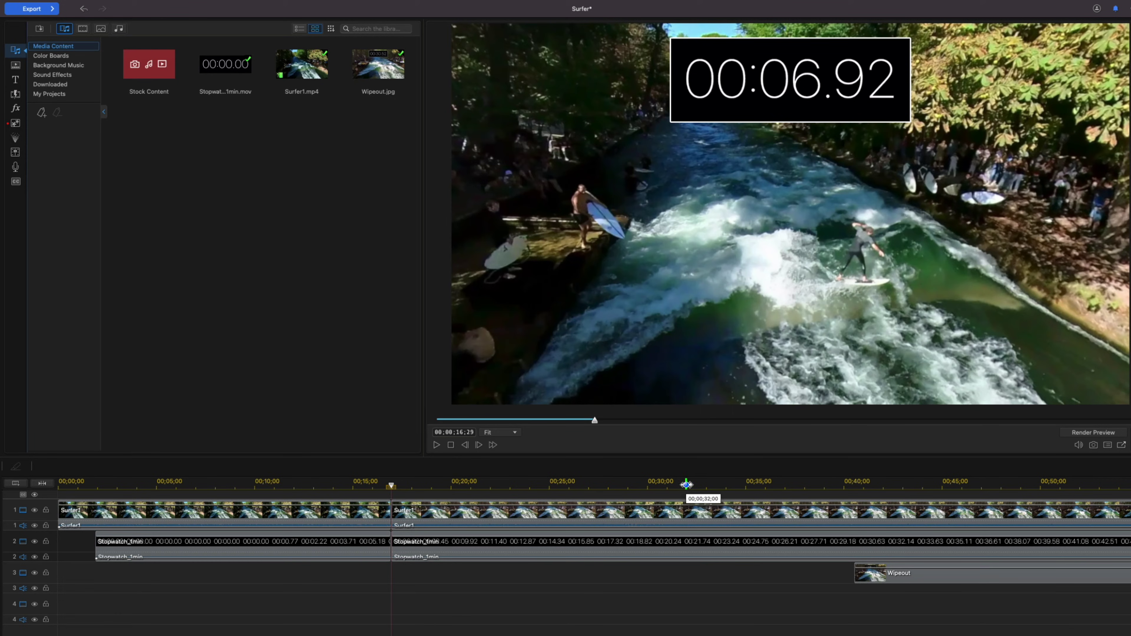
{"action": "left_click", "coordinate": [688, 484]}
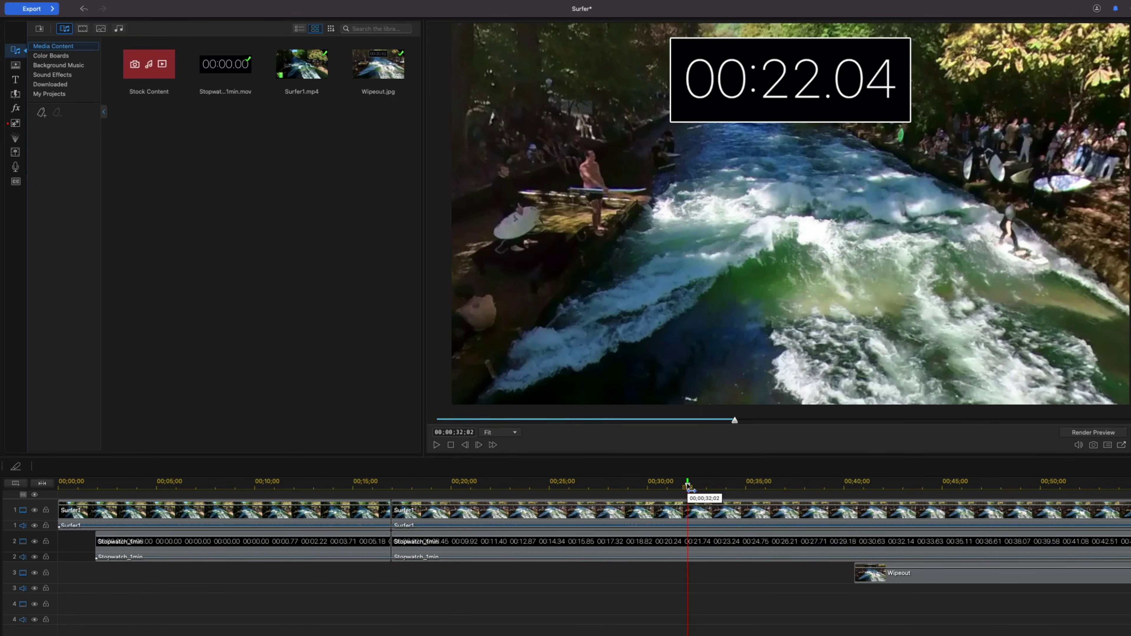
{"action": "left_click", "coordinate": [17, 467]}
- Remove the middle Surfer1 section with Remove and Leave Gap
{"action": "left_click", "coordinate": [665, 513]}
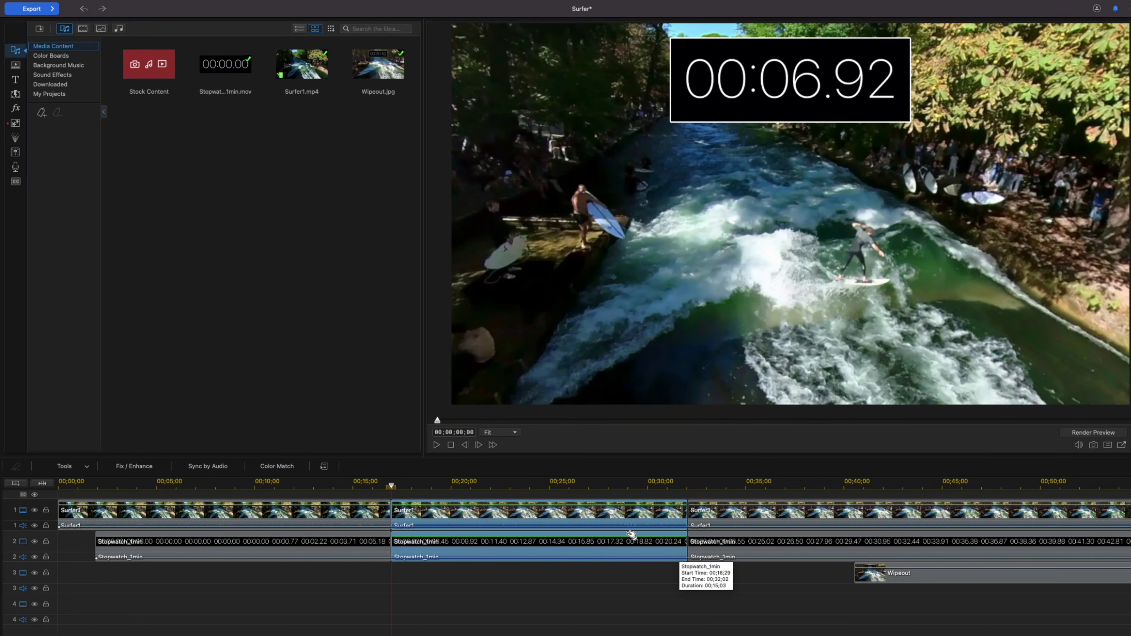
{"action": "right_click", "coordinate": [552, 517]}
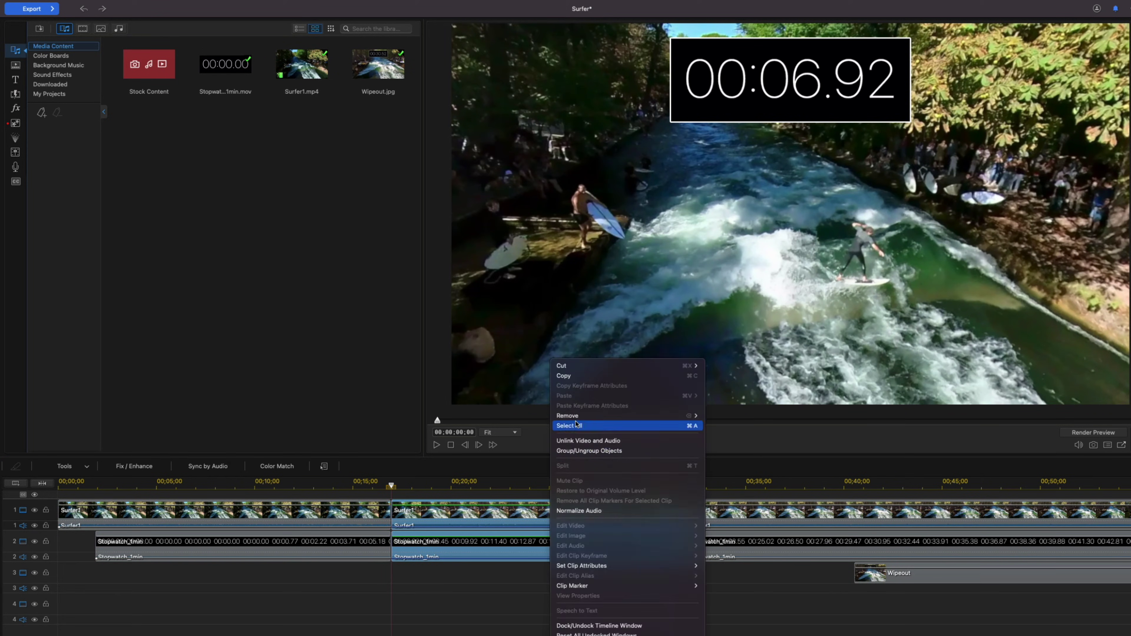
{"action": "mouse_move", "coordinate": [587, 419]}
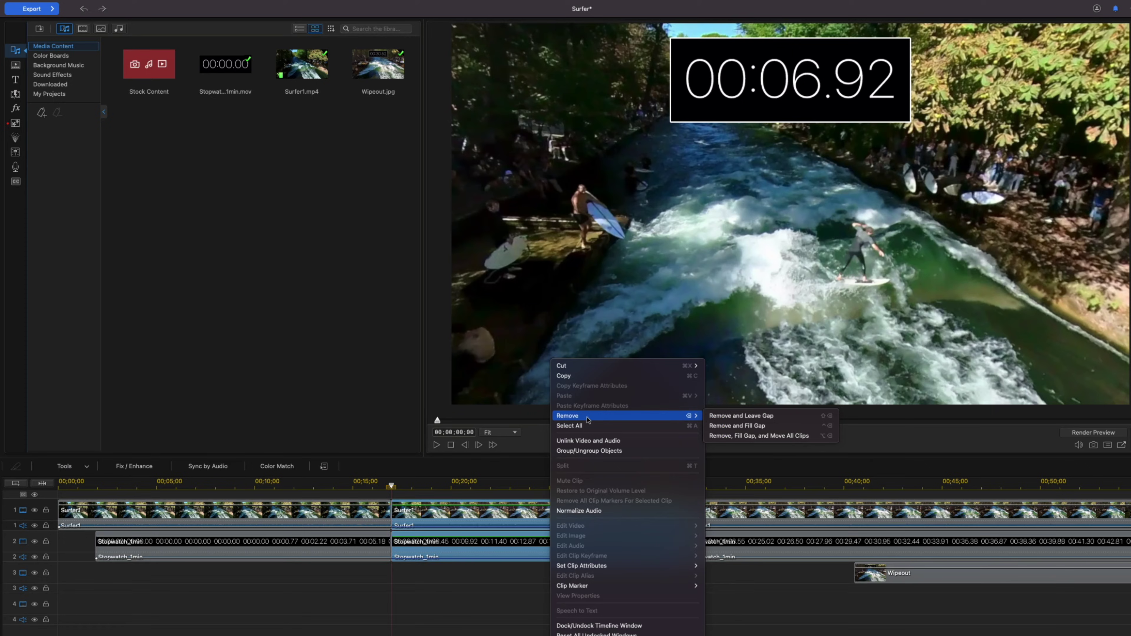
{"action": "left_click", "coordinate": [737, 416]}
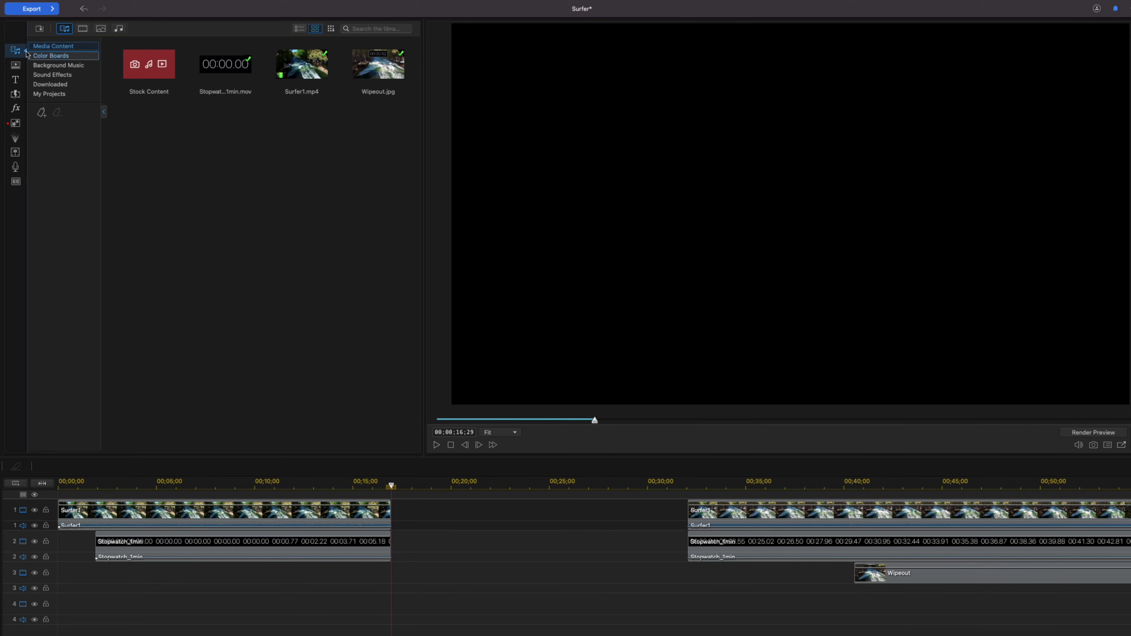
- Drop the Default title into the gap on track 1 and set its duration to 5 seconds
{"action": "left_click", "coordinate": [16, 80]}
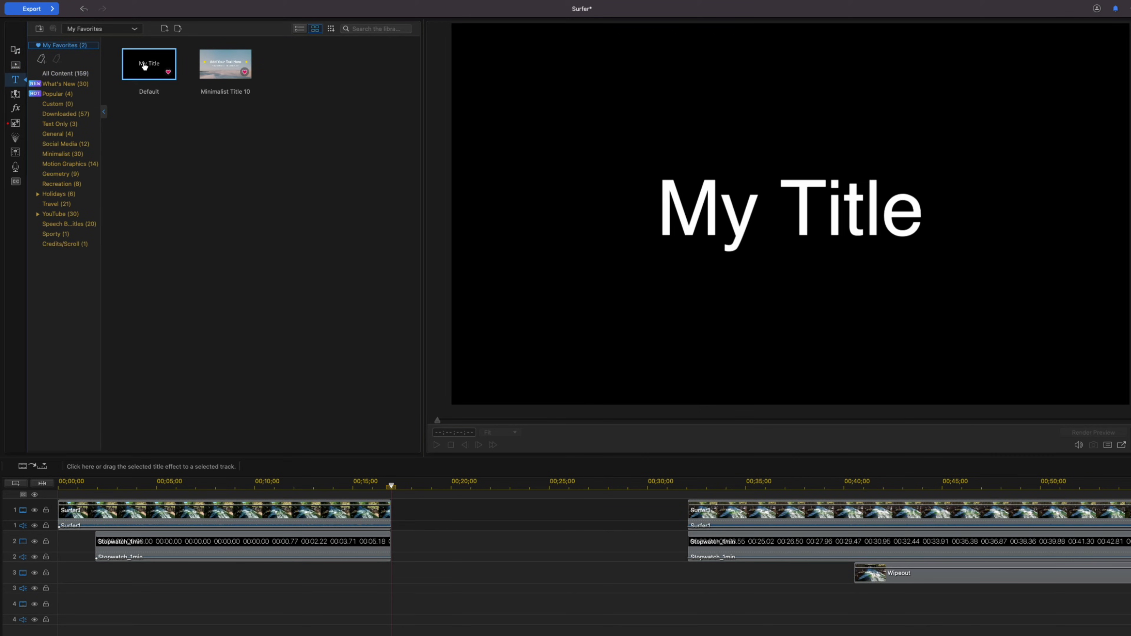
{"action": "left_click_drag", "start_coordinate": [149, 67], "coordinate": [391, 524]}
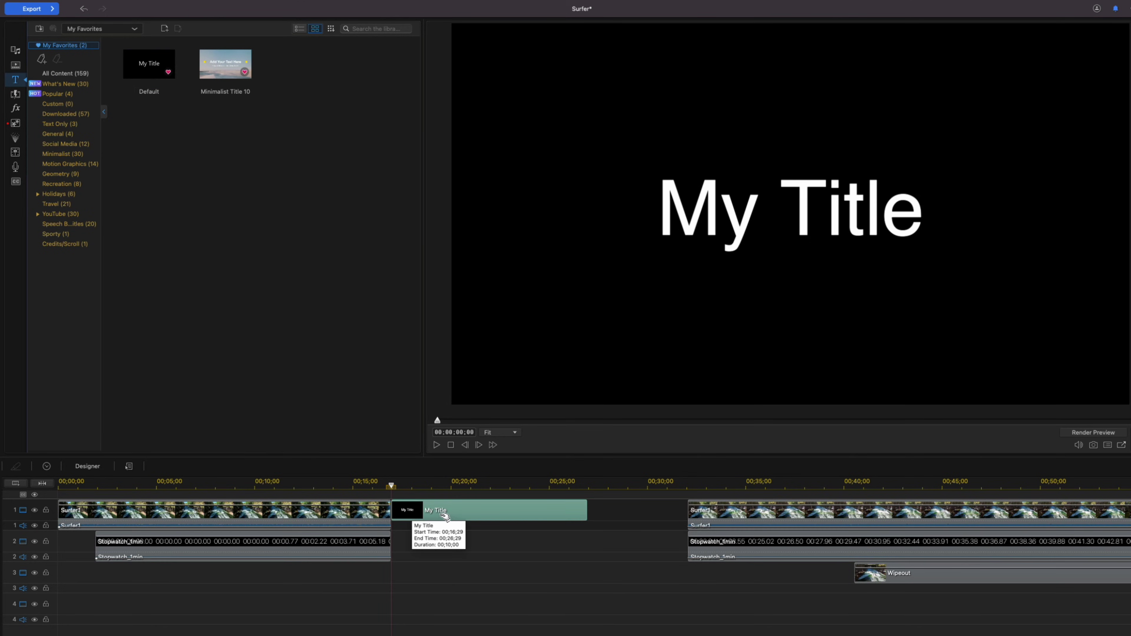
{"action": "right_click", "coordinate": [450, 514]}
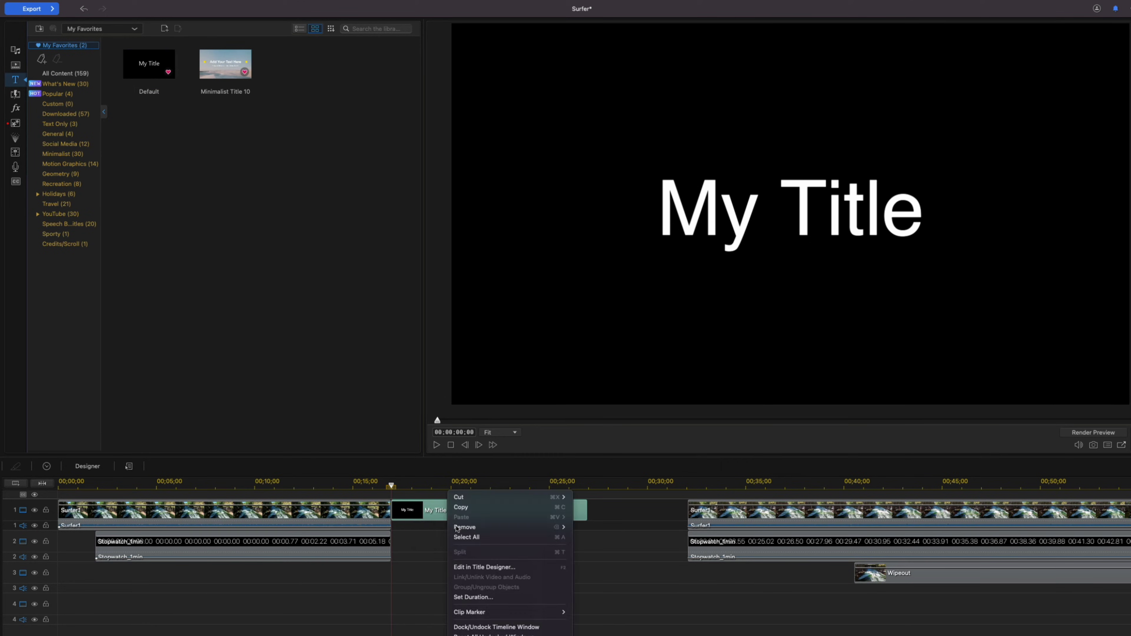
{"action": "left_click", "coordinate": [497, 598]}
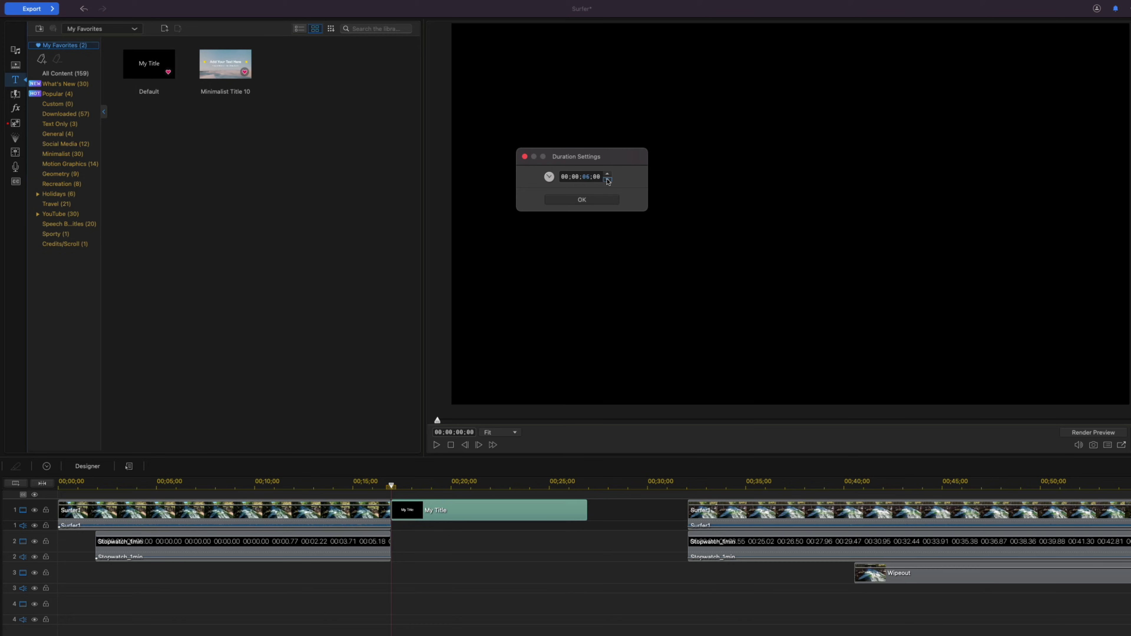
{"action": "left_click", "coordinate": [583, 200]}
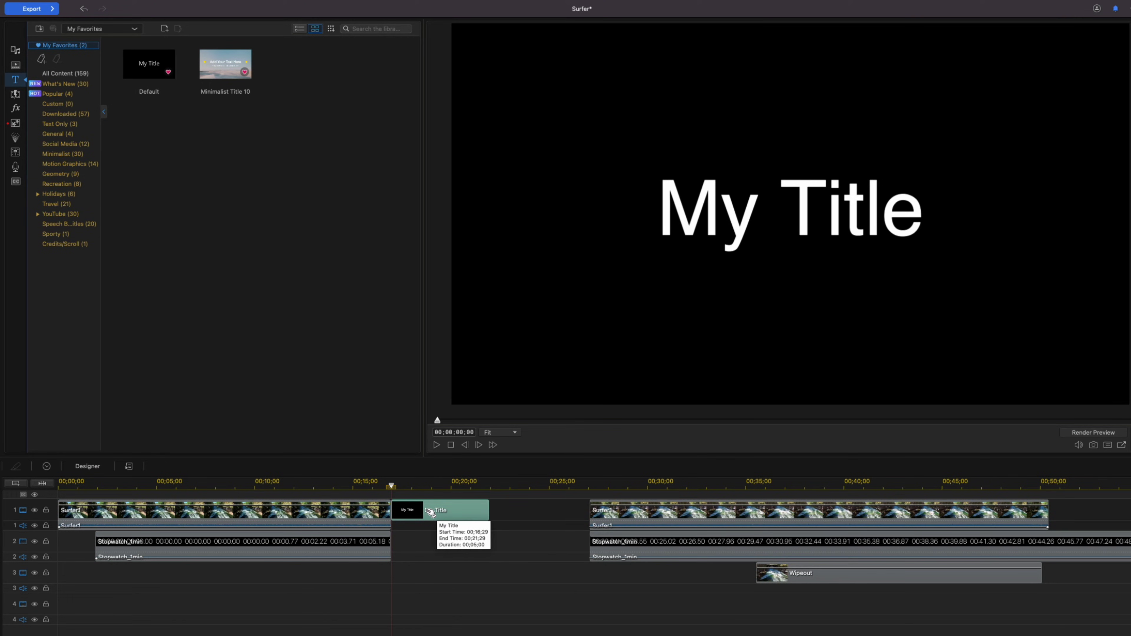
- Slide the title left onto the first Surfer1 clip's end and choose Crossfade
{"action": "left_click_drag", "start_coordinate": [430, 512], "coordinate": [418, 514]}
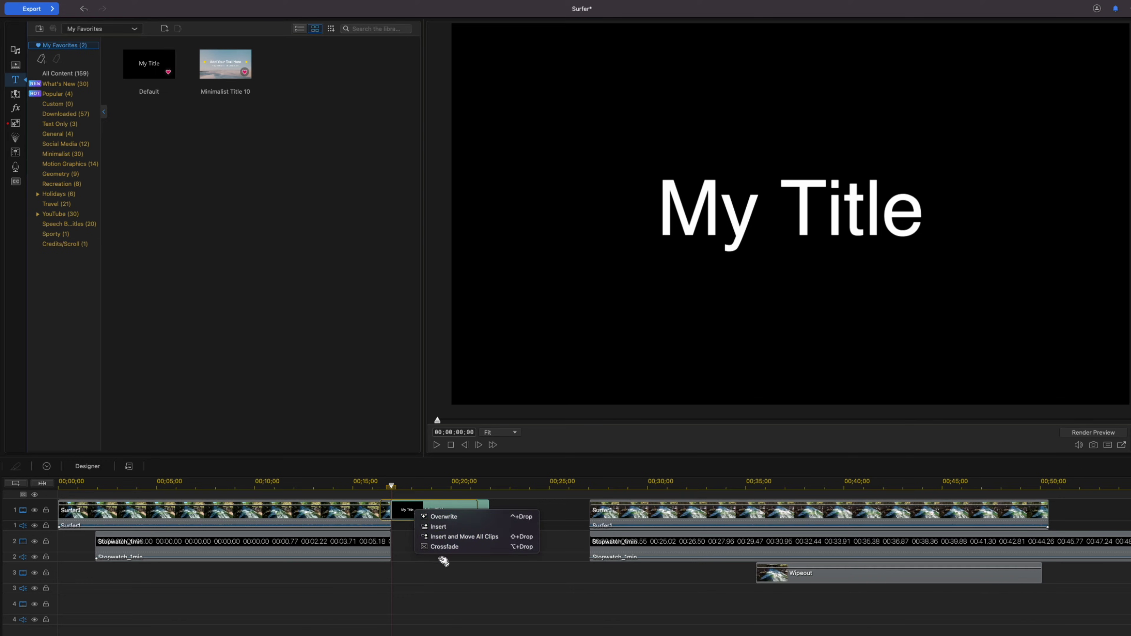
{"action": "left_click", "coordinate": [444, 547]}
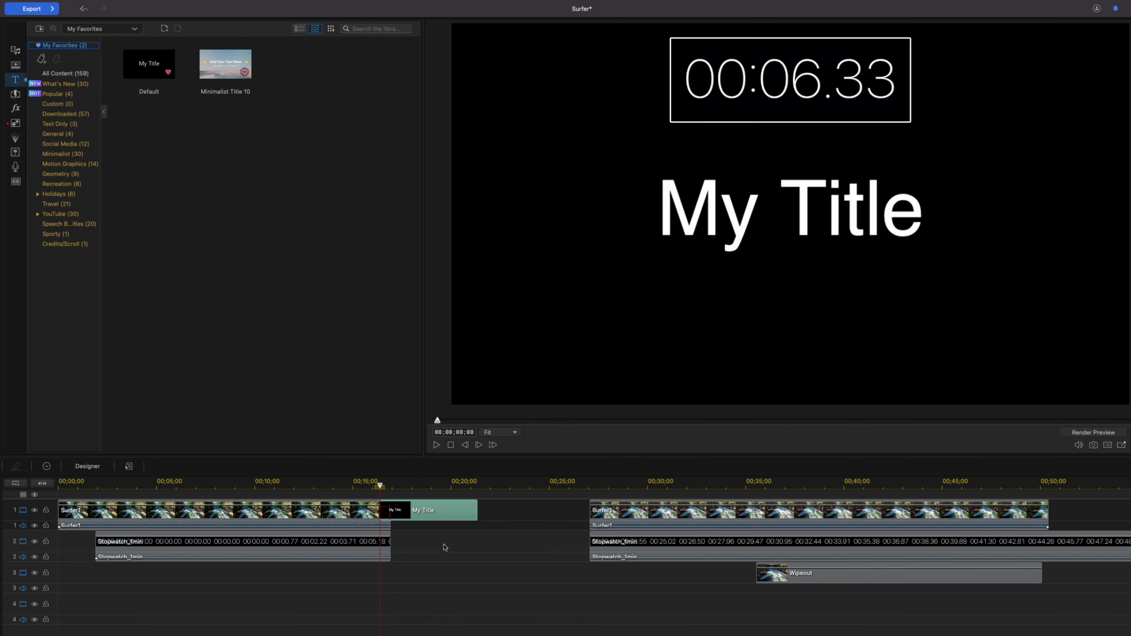
{"action": "double_click", "coordinate": [423, 512]}
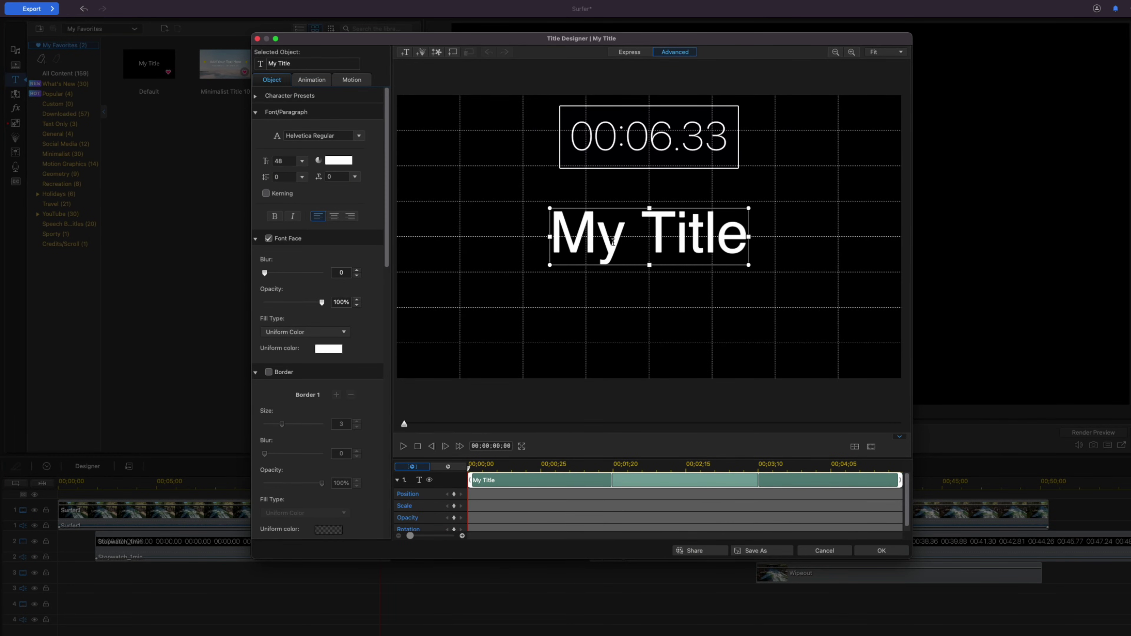
- Replace the title text with 'a little later...', drag it to the frame centre, and confirm
{"action": "double_click", "coordinate": [614, 242]}
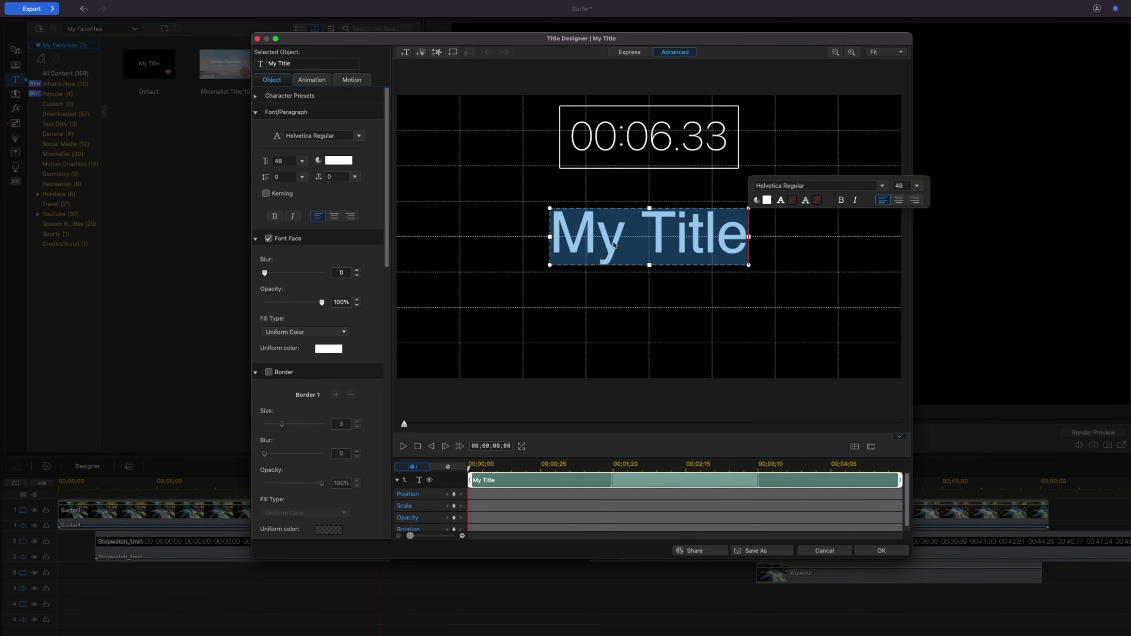
{"action": "type", "text": "a li"}
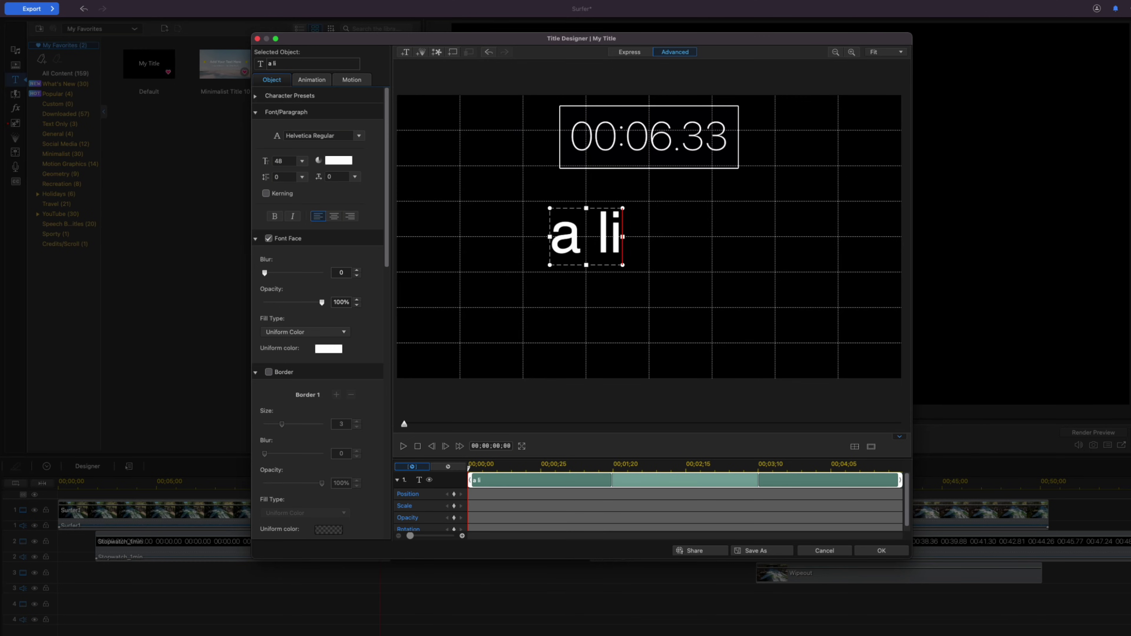
{"action": "type", "text": "ttle later"}
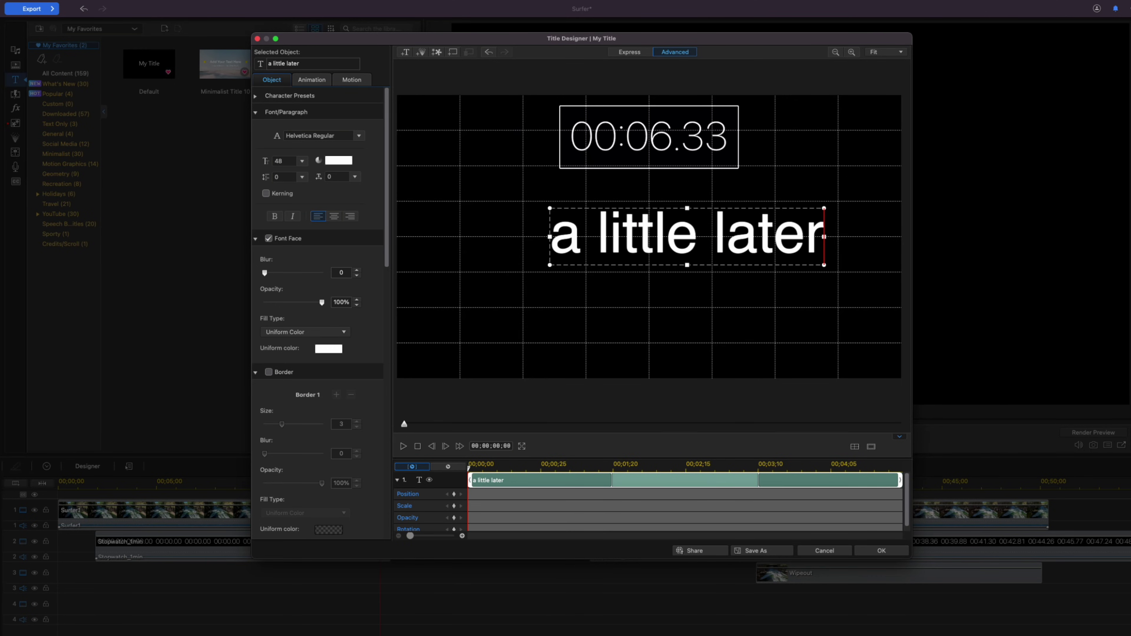
{"action": "type", "text": "..."}
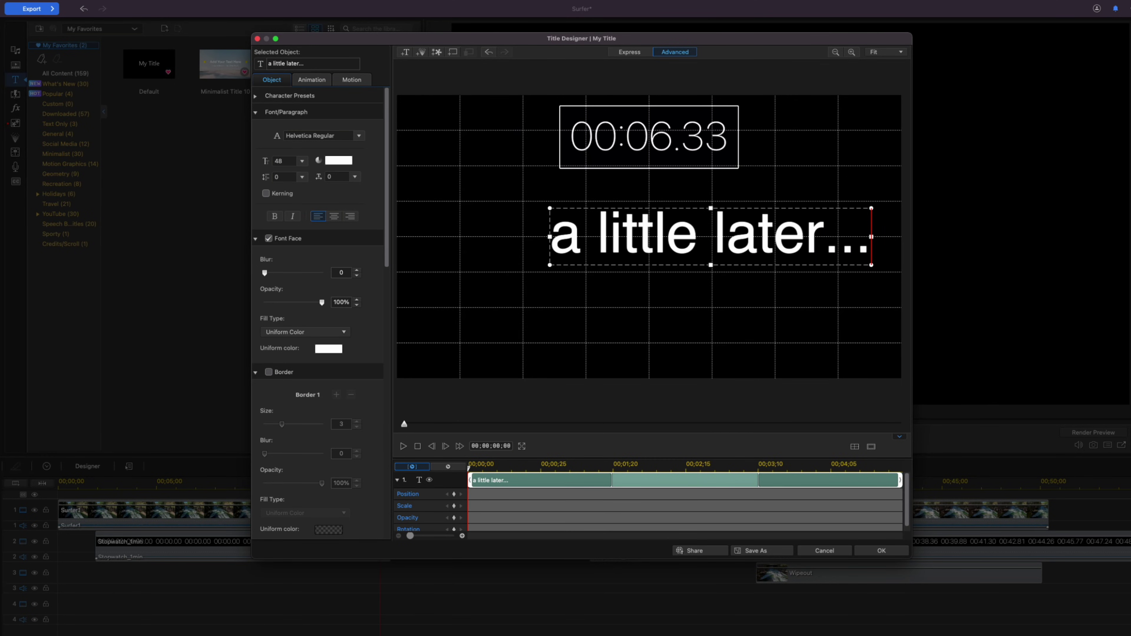
{"action": "left_click_drag", "start_coordinate": [645, 208], "coordinate": [587, 217]}
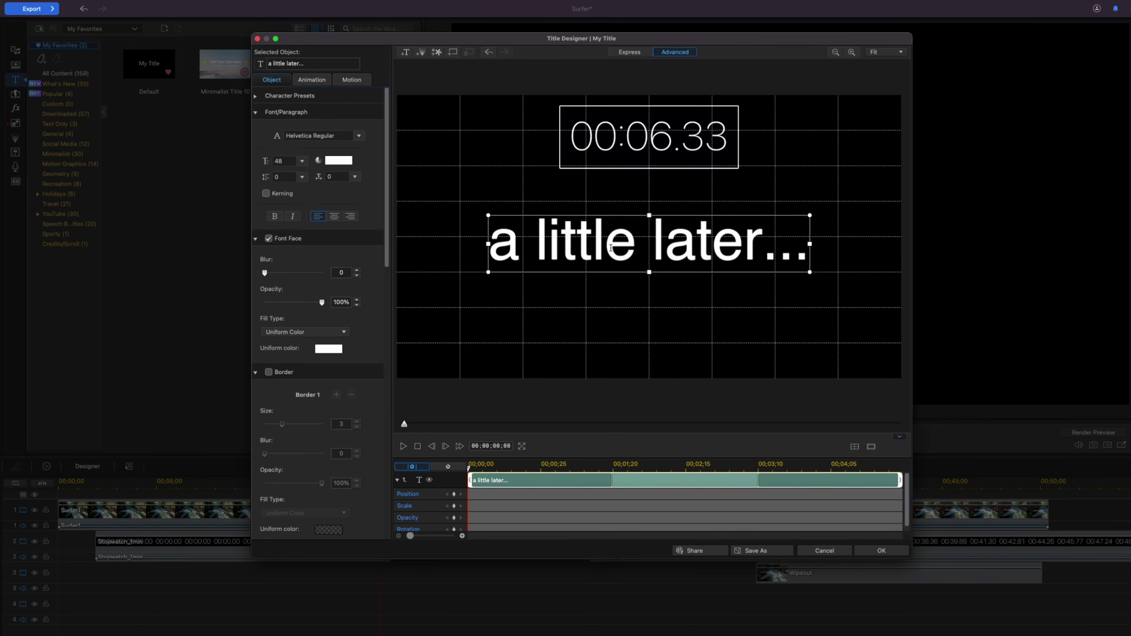
{"action": "left_click", "coordinate": [862, 552]}
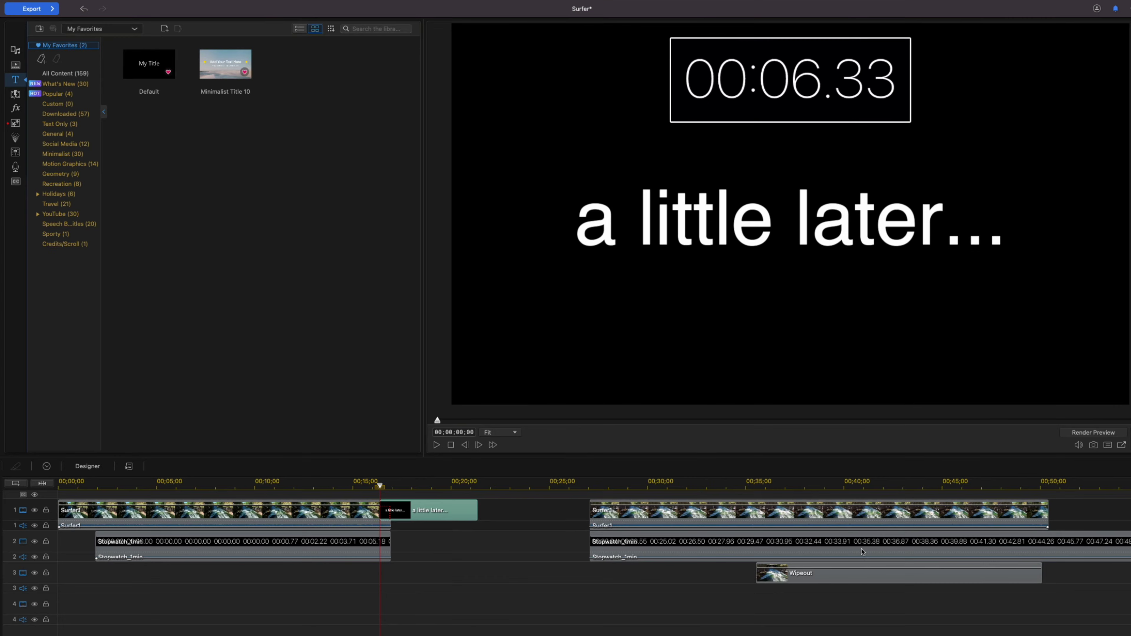
- Crossfade the second Surfer1 clip onto the title's end and slide the Stopwatch and Wipeout clips left to match
{"action": "left_click", "coordinate": [673, 520]}
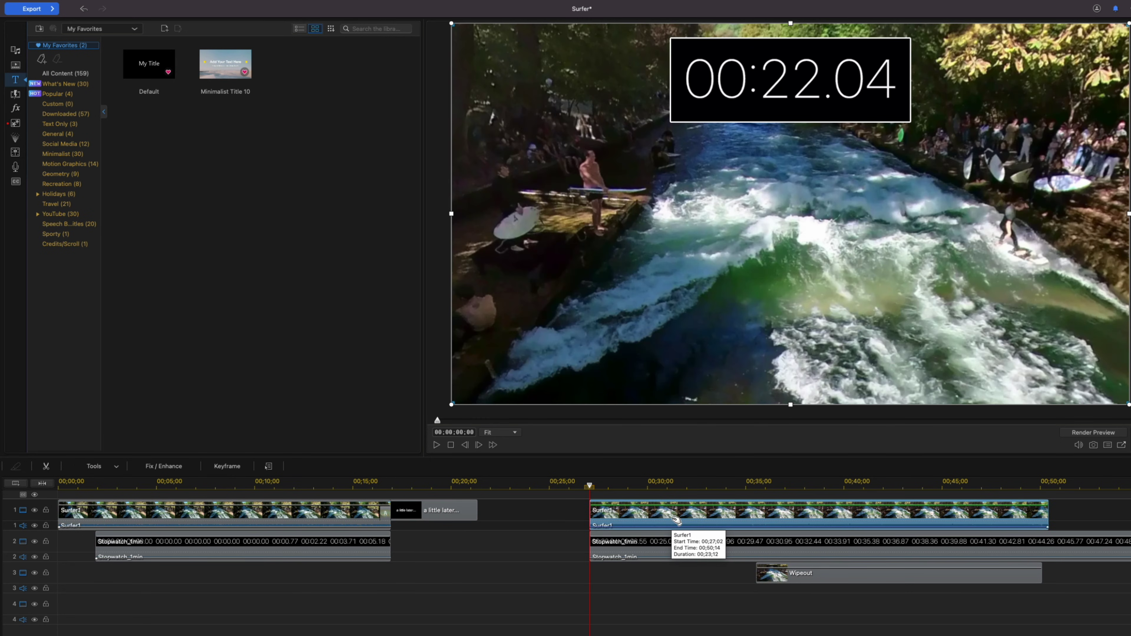
{"action": "left_click_drag", "start_coordinate": [730, 517], "coordinate": [604, 526]}
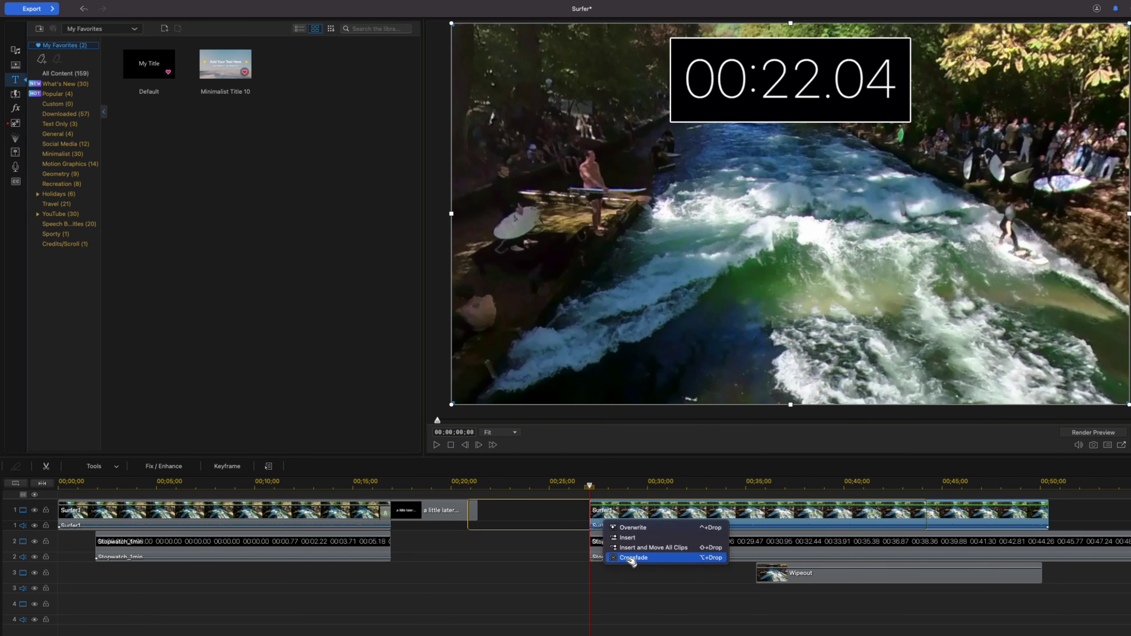
{"action": "left_click", "coordinate": [632, 558]}
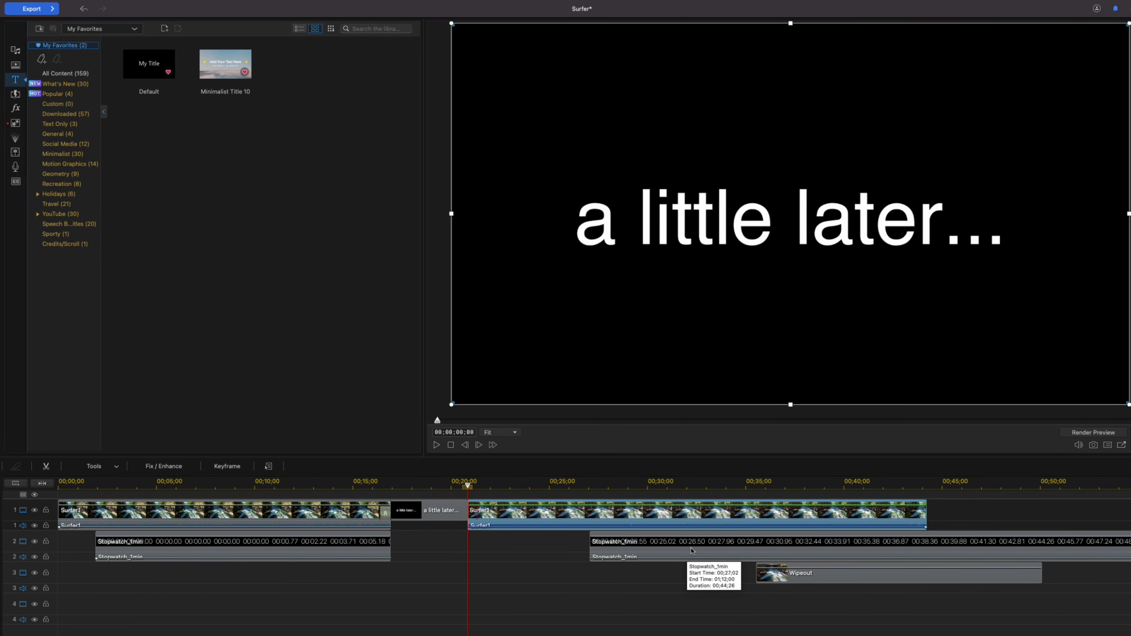
{"action": "left_click", "coordinate": [699, 548]}
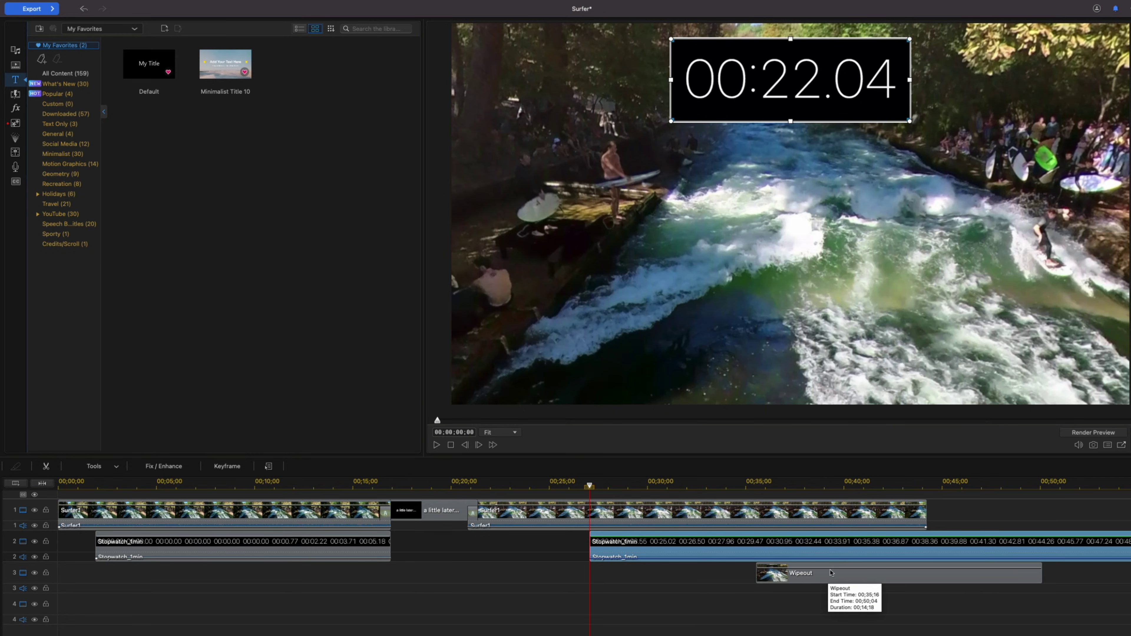
{"action": "left_click_drag", "start_coordinate": [831, 574], "coordinate": [609, 557]}
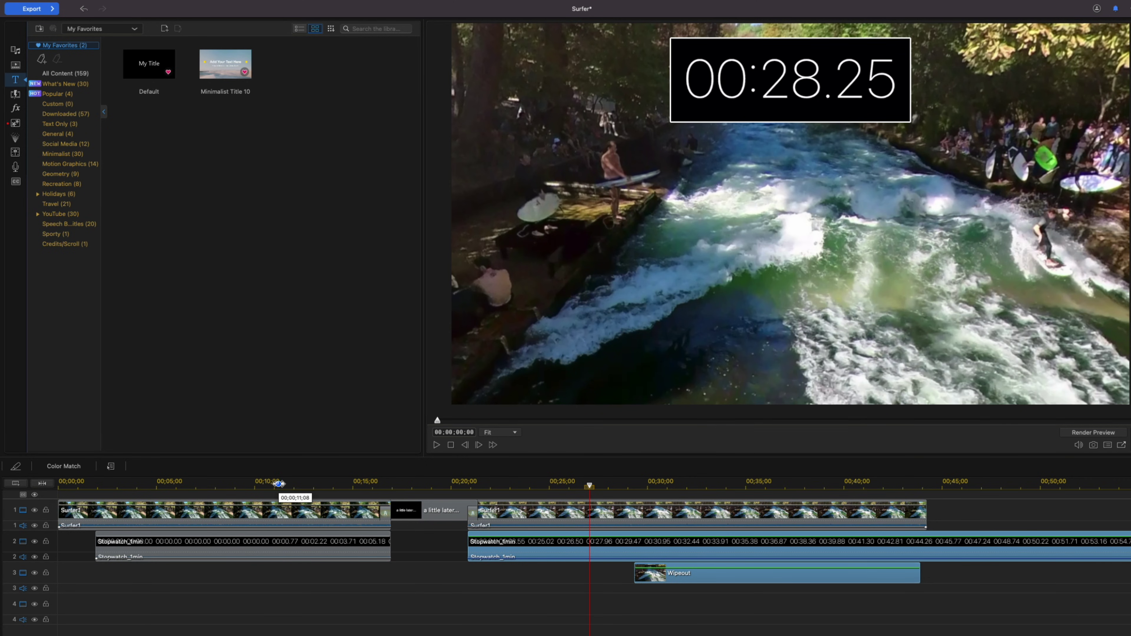
- Play the edited video from about 00;00;11;08
{"action": "left_click", "coordinate": [279, 485]}
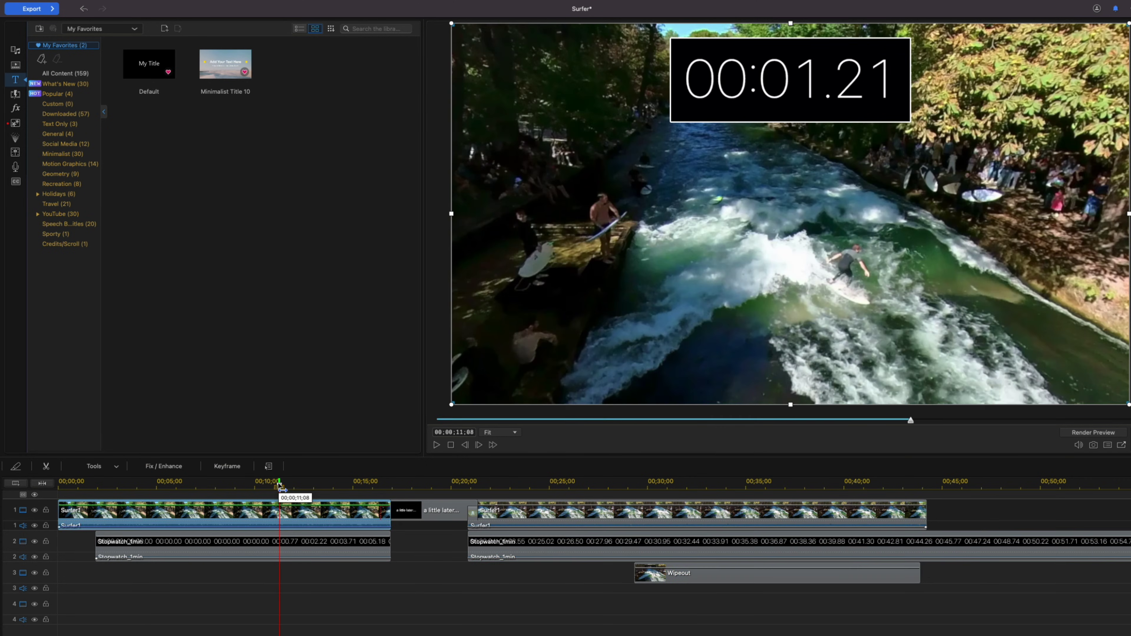
{"action": "left_click", "coordinate": [437, 445]}
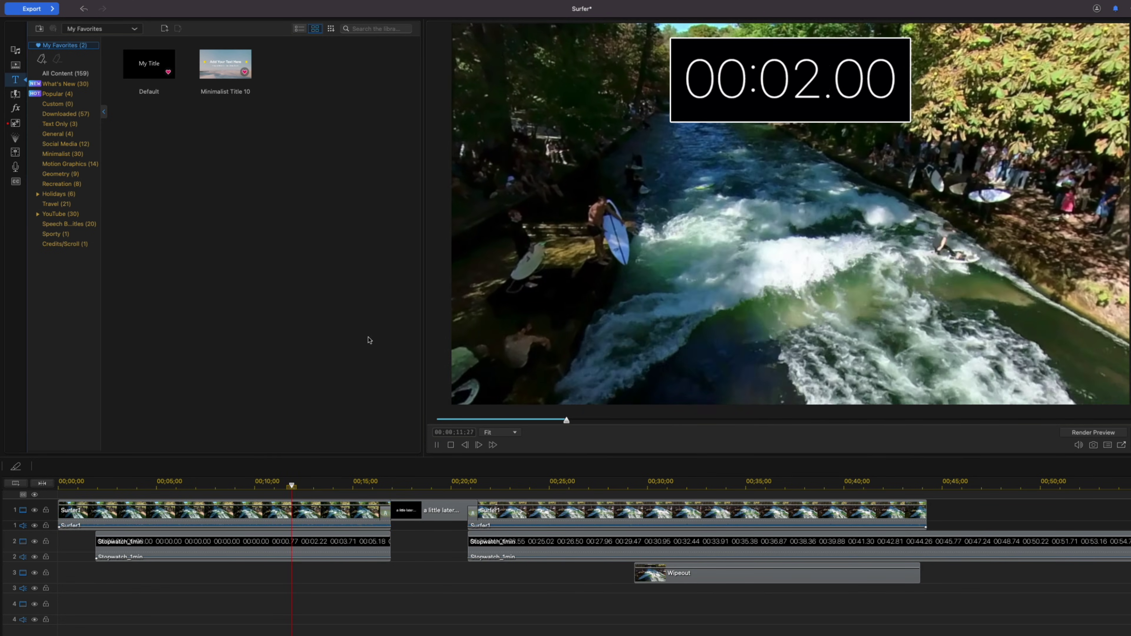